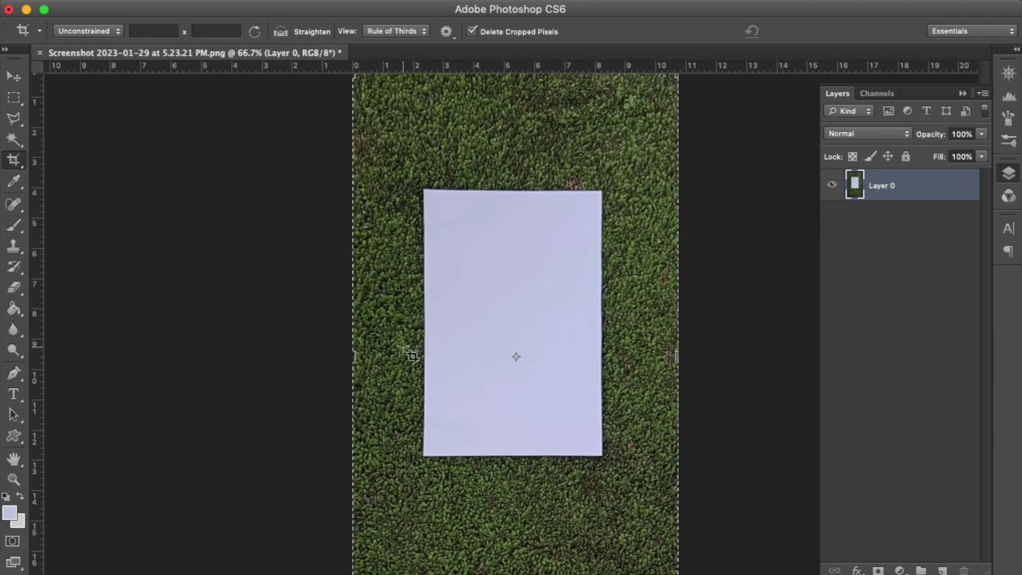
Crop a strip of grass off the image's lower edge so the paper sits roughly centred vertically.
{"action": "key", "text": "super+minus"}
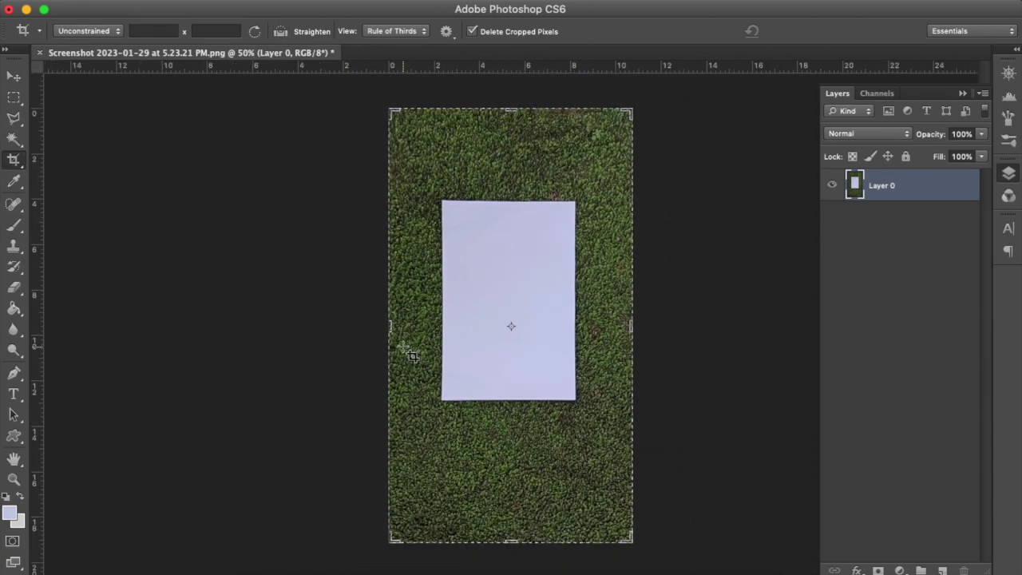
{"action": "left_click_drag", "start_coordinate": [508, 541], "coordinate": [511, 513]}
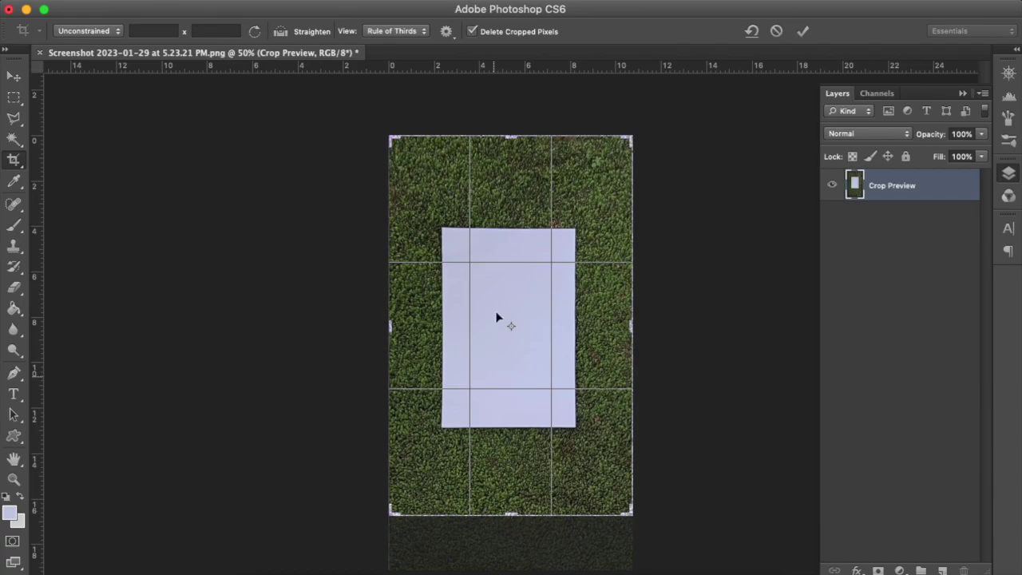
{"action": "mouse_move", "coordinate": [512, 141]}
{"action": "left_mouse_down"}
{"action": "mouse_move", "coordinate": [512, 127]}
{"action": "mouse_move", "coordinate": [512, 141]}
{"action": "left_mouse_up"}
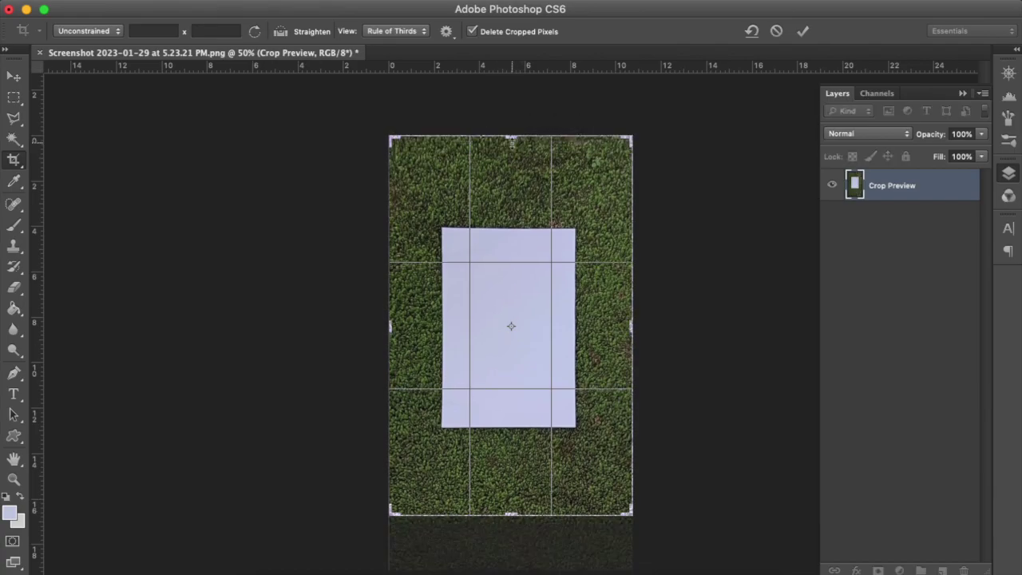
{"action": "key", "text": "Return"}
{"action": "key", "text": "m"}
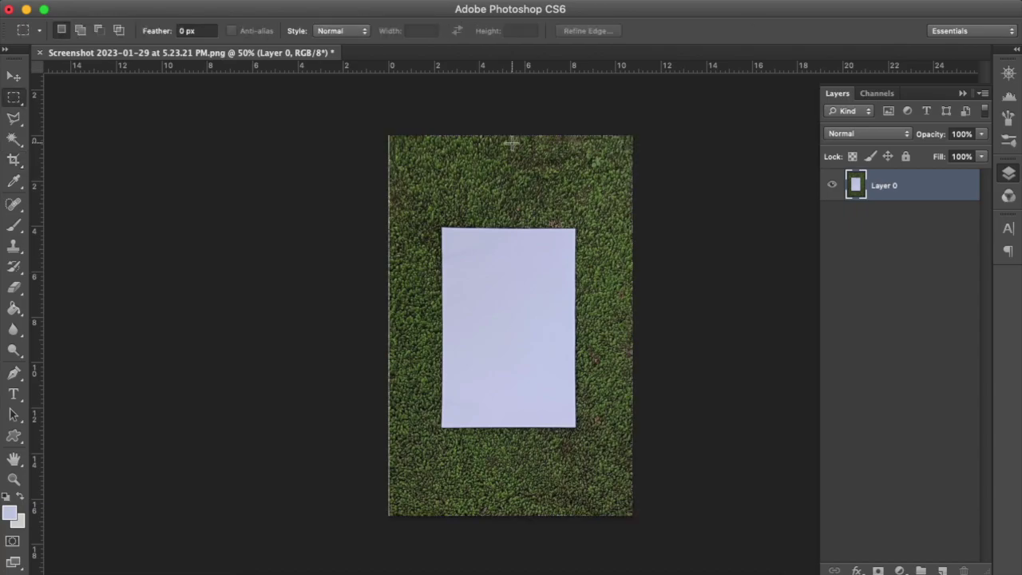
Retouch the light line along the image's left edge with the content-aware Spot Healing Brush.
{"action": "left_click", "coordinate": [14, 207]}
{"action": "mouse_move", "coordinate": [383, 141]}
{"action": "left_mouse_down"}
{"action": "mouse_move", "coordinate": [377, 241]}
{"action": "mouse_move", "coordinate": [381, 146]}
{"action": "left_mouse_up"}
{"action": "left_click_drag", "start_coordinate": [386, 518], "coordinate": [383, 211]}
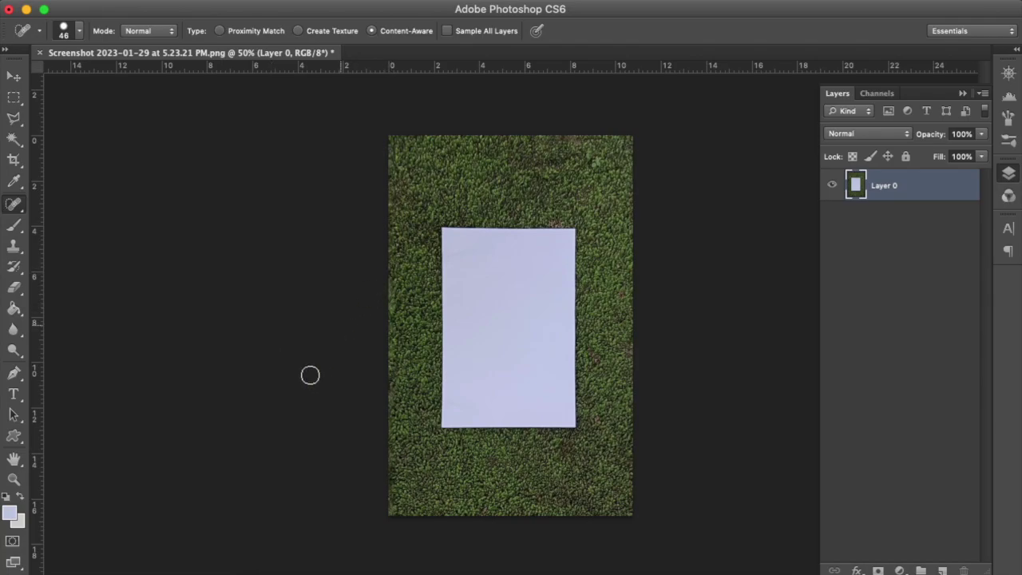
{"action": "left_click_drag", "start_coordinate": [389, 474], "coordinate": [388, 489]}
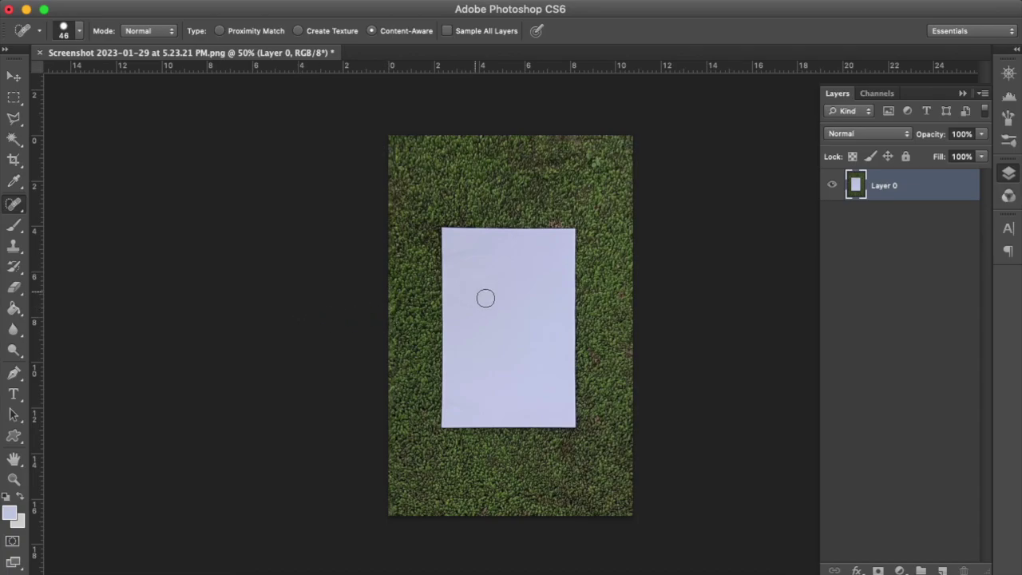
Add a new layer above the photo and make a rectangular selection around the sheet of paper.
{"action": "left_click", "coordinate": [942, 570]}
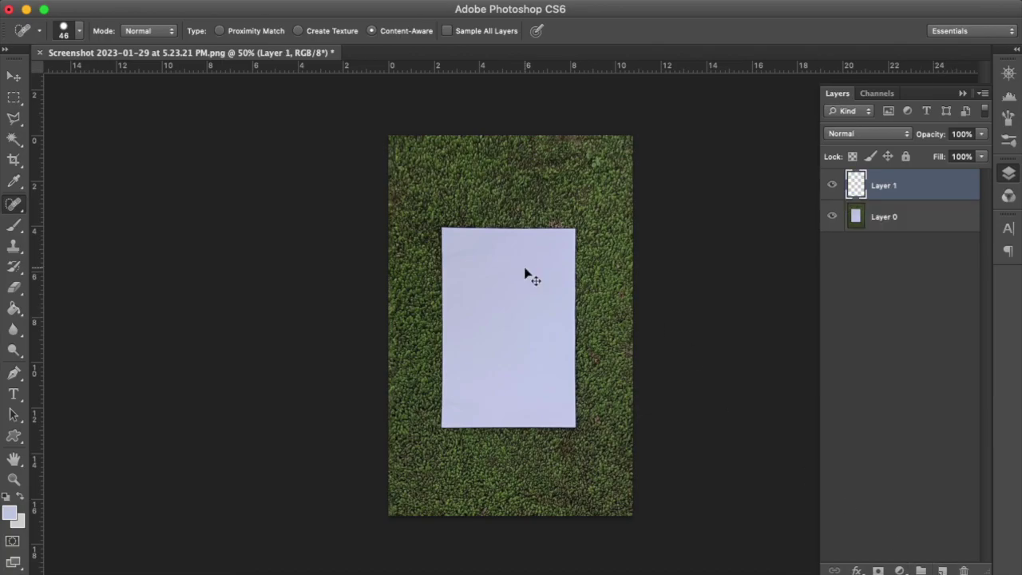
{"action": "key", "text": "super+plus"}
{"action": "key", "text": "m"}
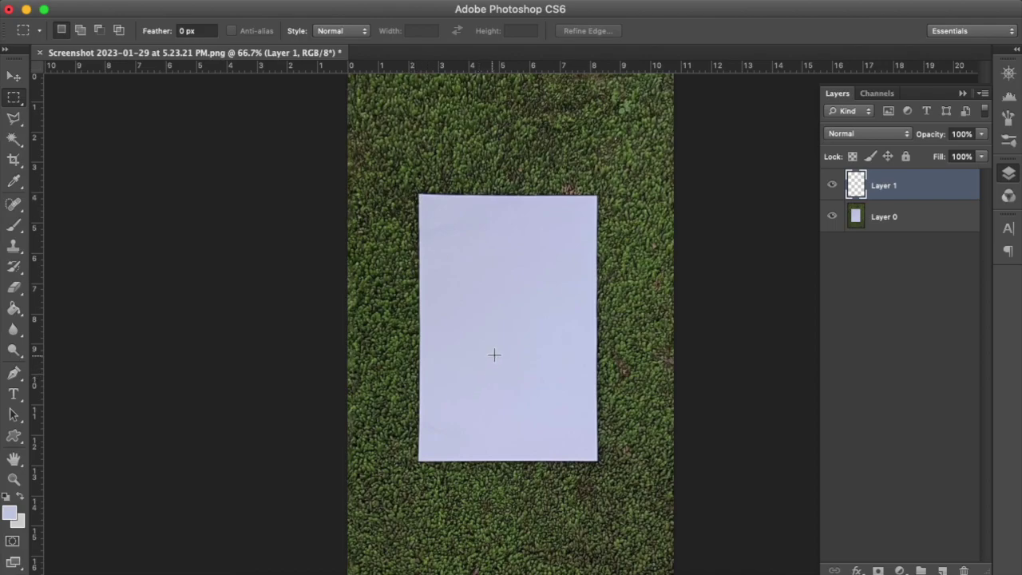
{"action": "mouse_move", "coordinate": [418, 193]}
{"action": "left_mouse_down"}
{"action": "mouse_move", "coordinate": [487, 411]}
{"action": "mouse_move", "coordinate": [540, 456]}
{"action": "mouse_move", "coordinate": [596, 463]}
{"action": "left_mouse_up"}
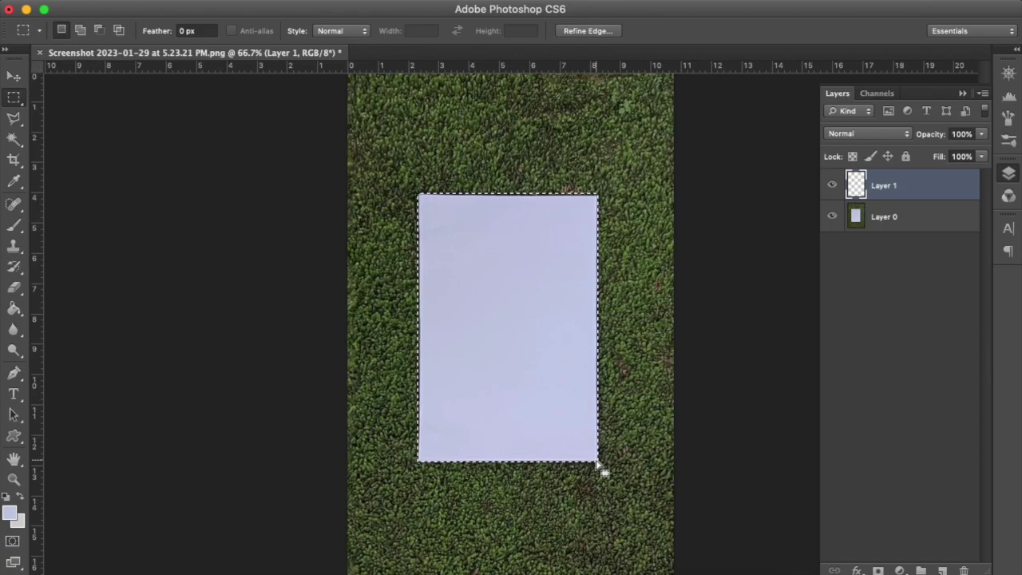
Brush the pale lavender foreground colour over the selected paper area on Layer 1, then deselect.
{"action": "key", "text": "b"}
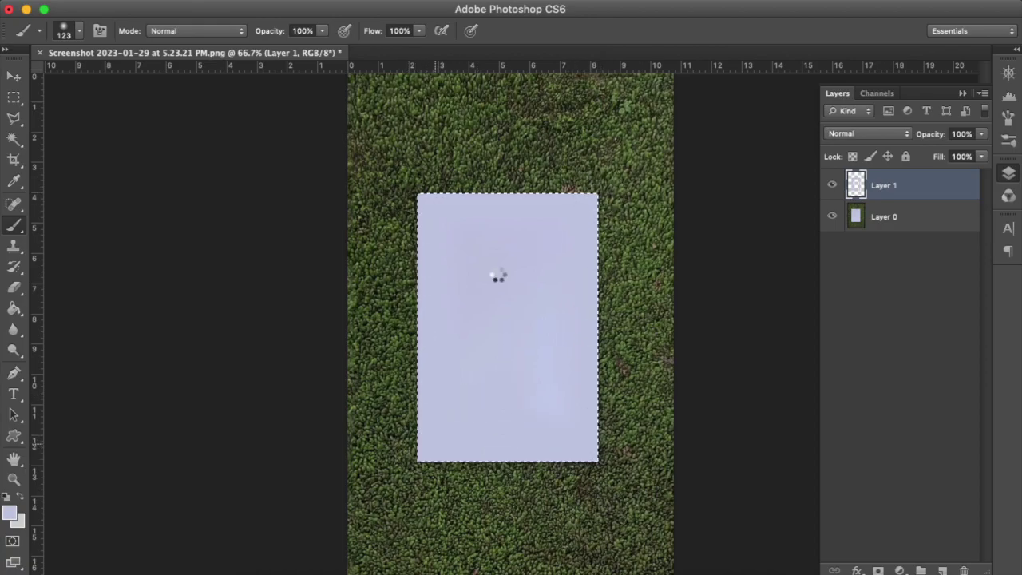
{"action": "key", "text": "m"}
{"action": "left_click", "coordinate": [607, 266]}
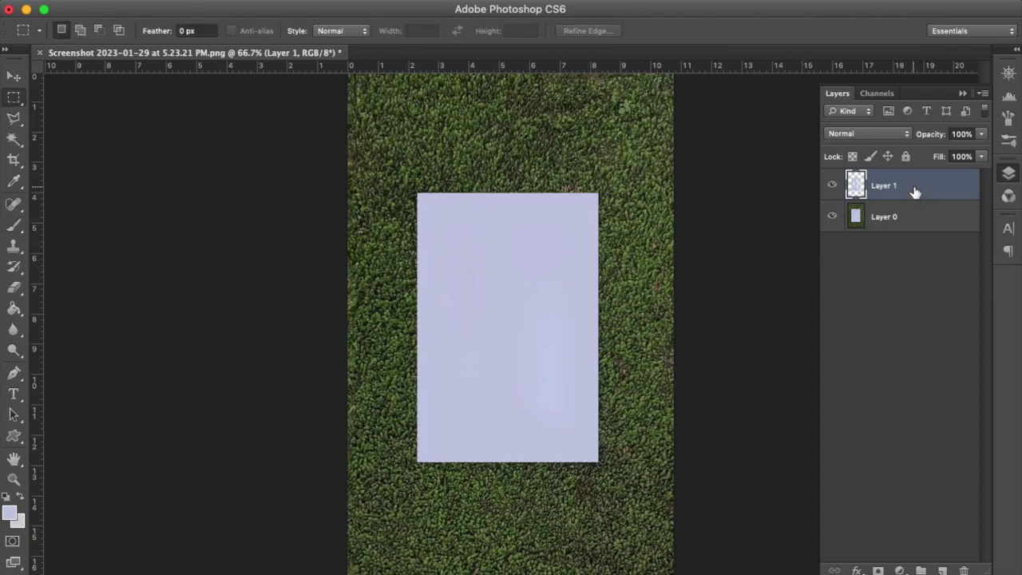
Hide Layer 0, fill the unpainted gaps in Layer 1's rectangle with the Paint Bucket, then show Layer 0 again.
{"action": "left_click", "coordinate": [832, 217]}
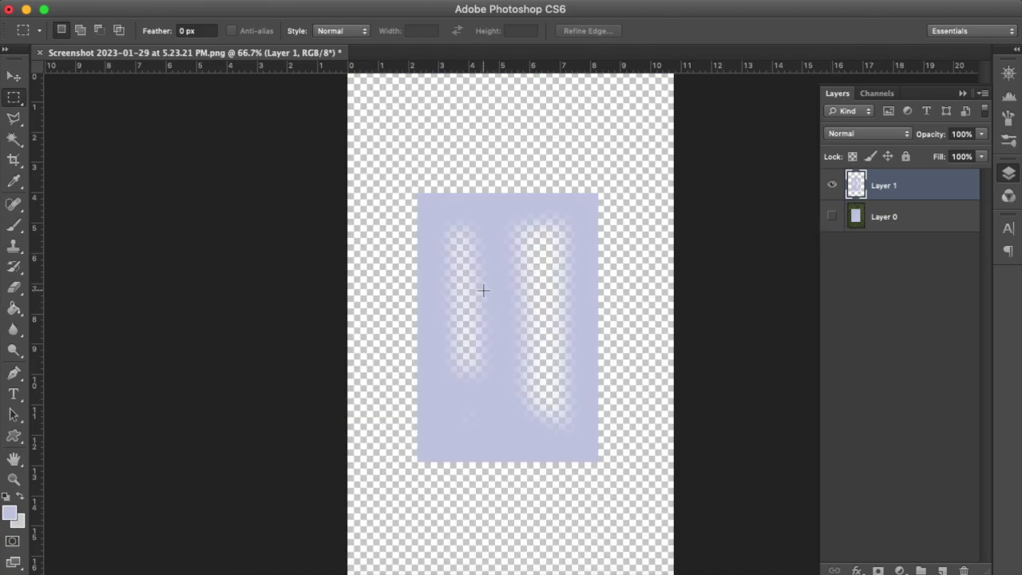
{"action": "key", "text": "g"}
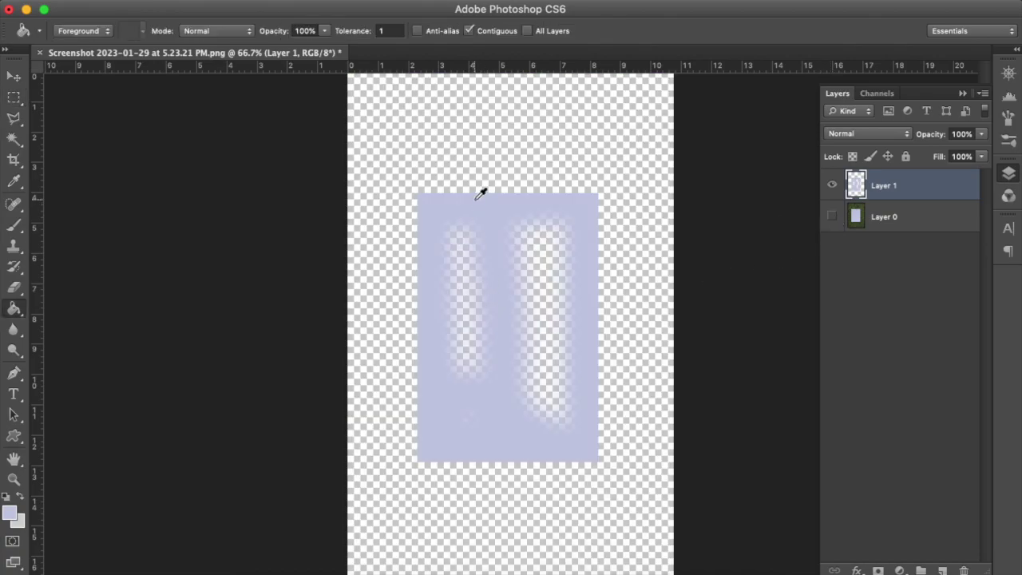
{"action": "left_click", "coordinate": [469, 301]}
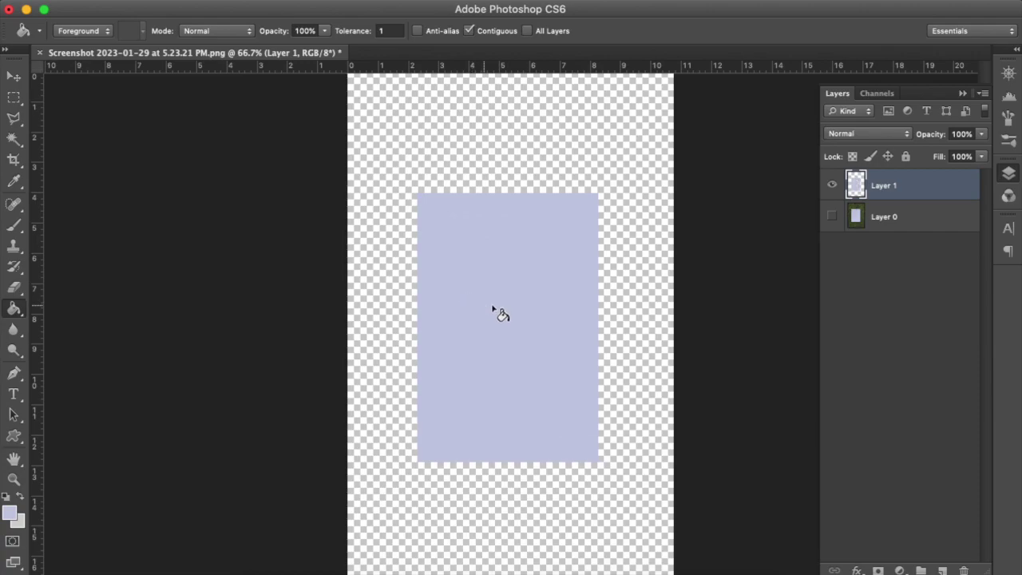
{"action": "left_click", "coordinate": [833, 216]}
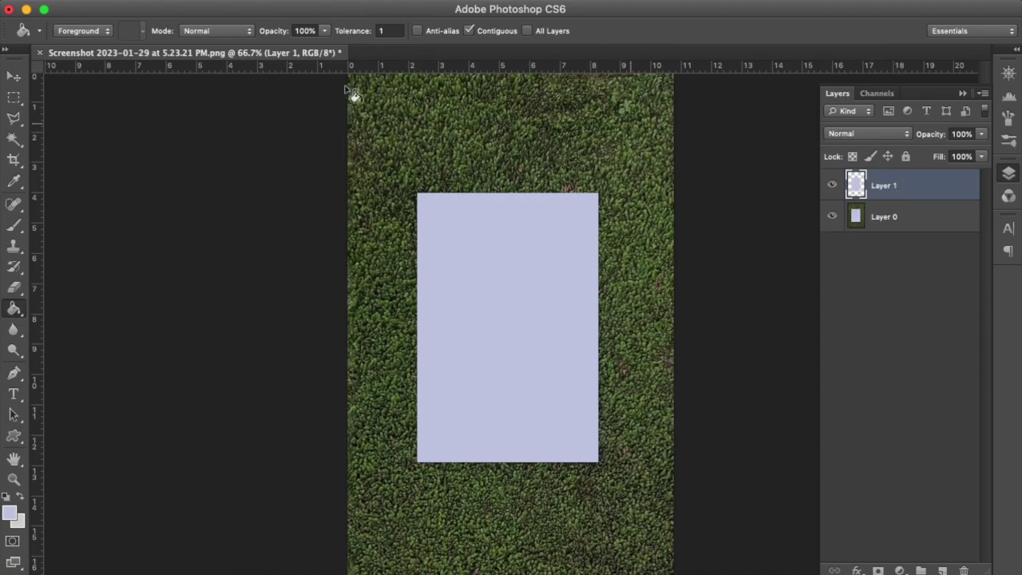
Apply a Hue/Saturation adjustment to Layer 1 with saturation -100 and lightness +44.
{"action": "left_click", "coordinate": [187, 2]}
{"action": "key", "text": "Escape"}
{"action": "left_click", "coordinate": [197, 3]}
{"action": "mouse_move", "coordinate": [201, 39]}
{"action": "left_click", "coordinate": [391, 131]}
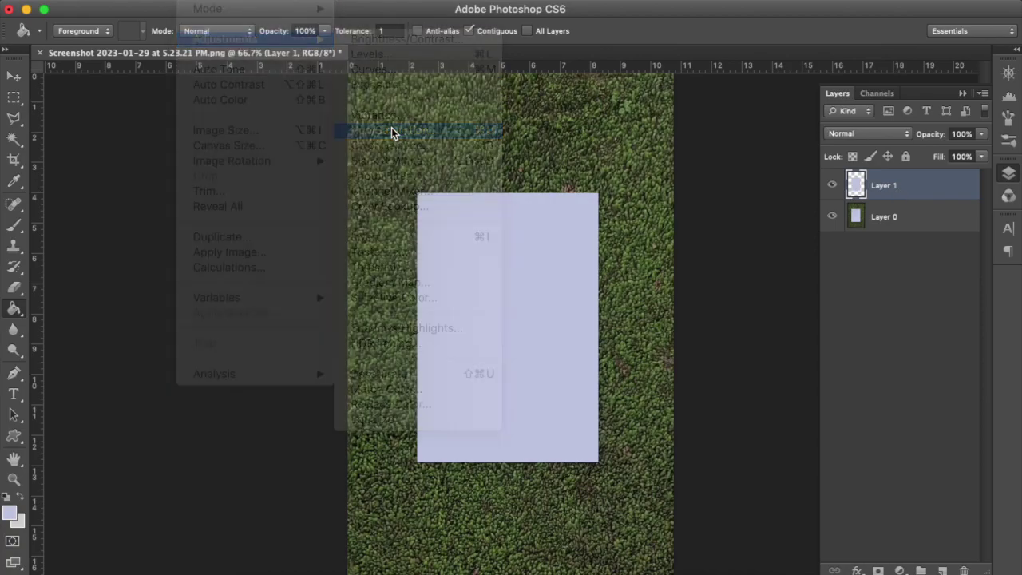
{"action": "left_click_drag", "start_coordinate": [781, 173], "coordinate": [698, 173]}
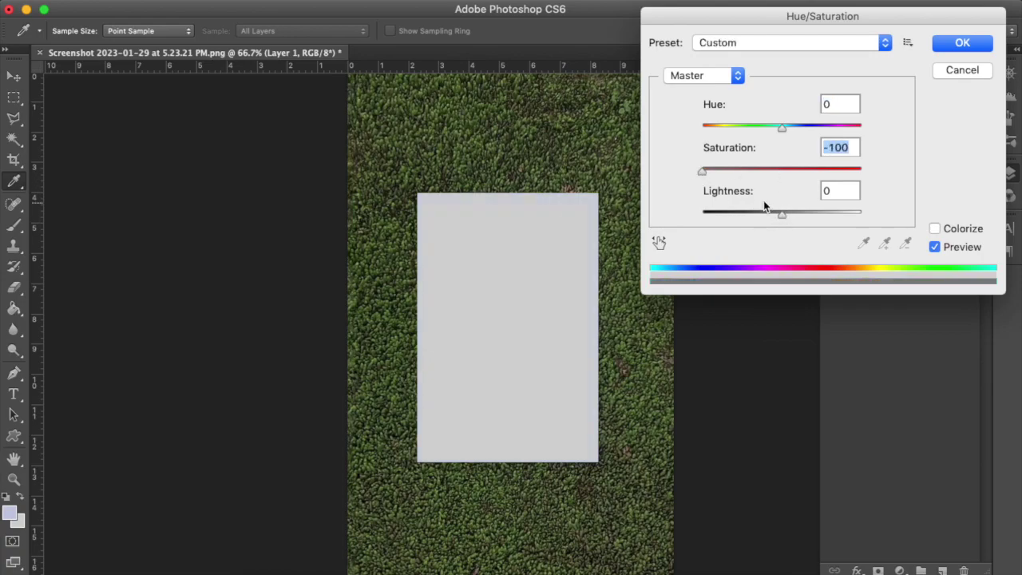
{"action": "left_click_drag", "start_coordinate": [789, 215], "coordinate": [816, 210]}
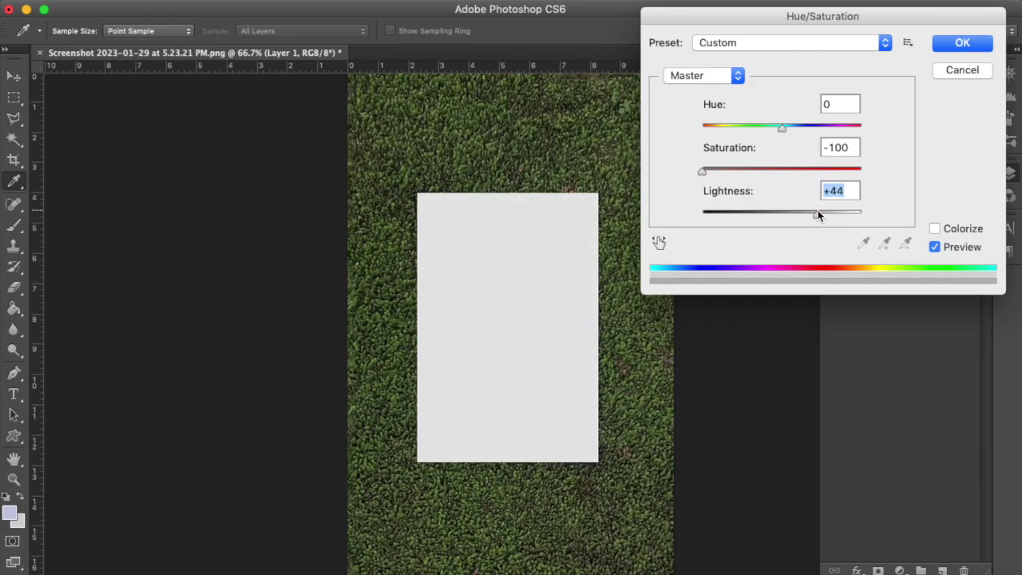
{"action": "left_click", "coordinate": [955, 44]}
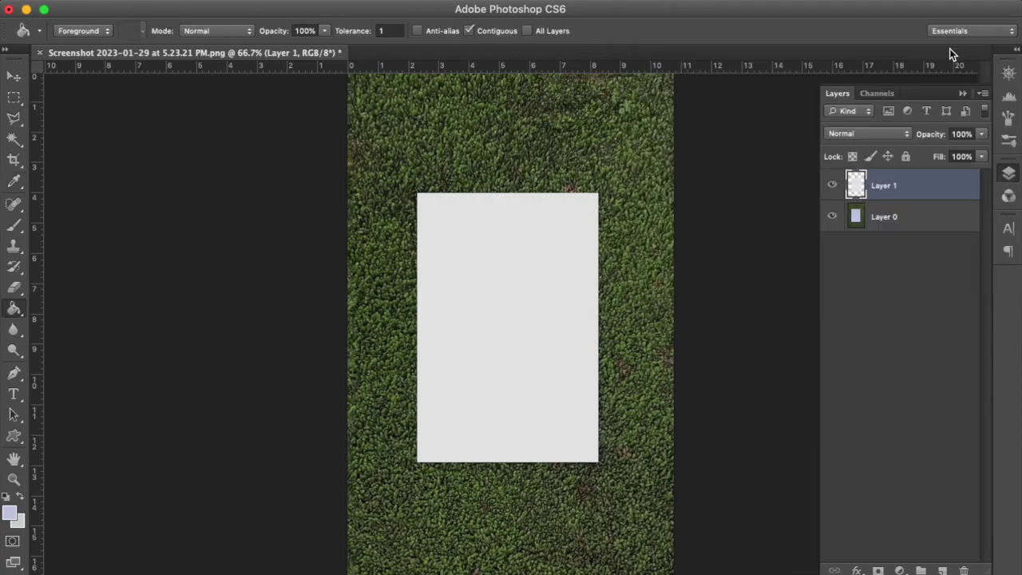
Add a drop shadow to Layer 1 with a distance of 21 px.
{"action": "double_click", "coordinate": [922, 185]}
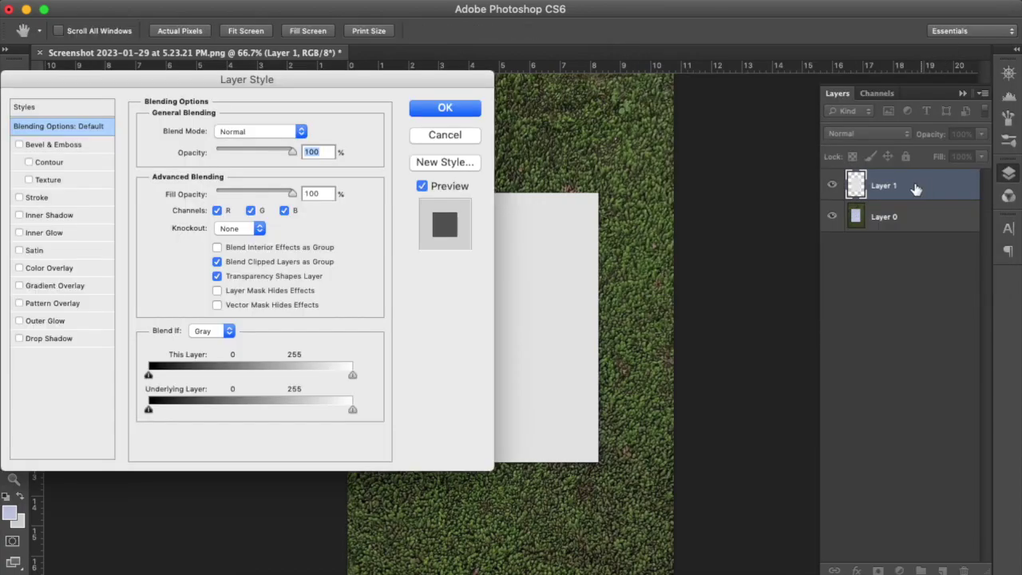
{"action": "left_click", "coordinate": [20, 338]}
{"action": "left_click", "coordinate": [62, 338]}
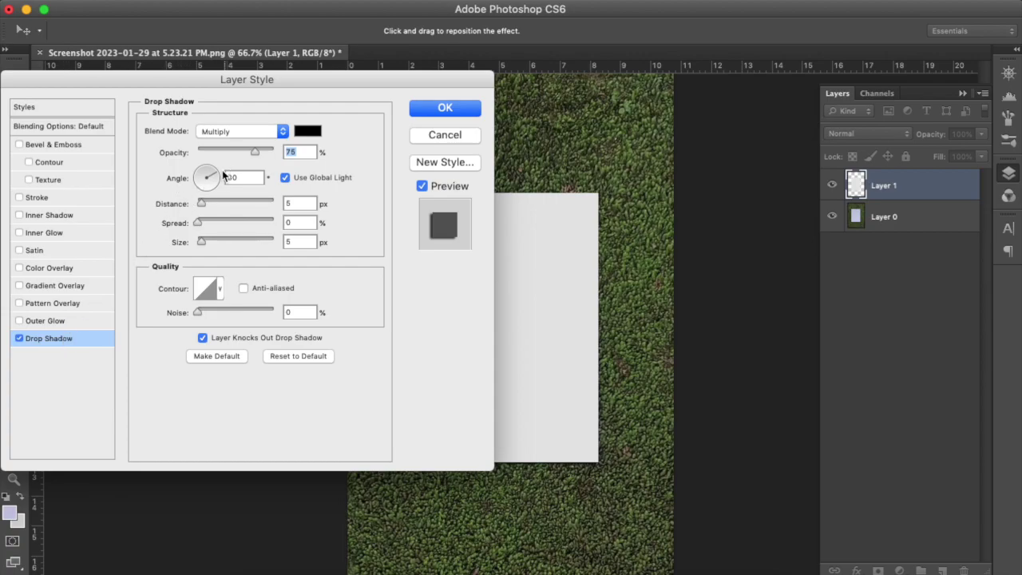
{"action": "left_click_drag", "start_coordinate": [208, 206], "coordinate": [214, 202]}
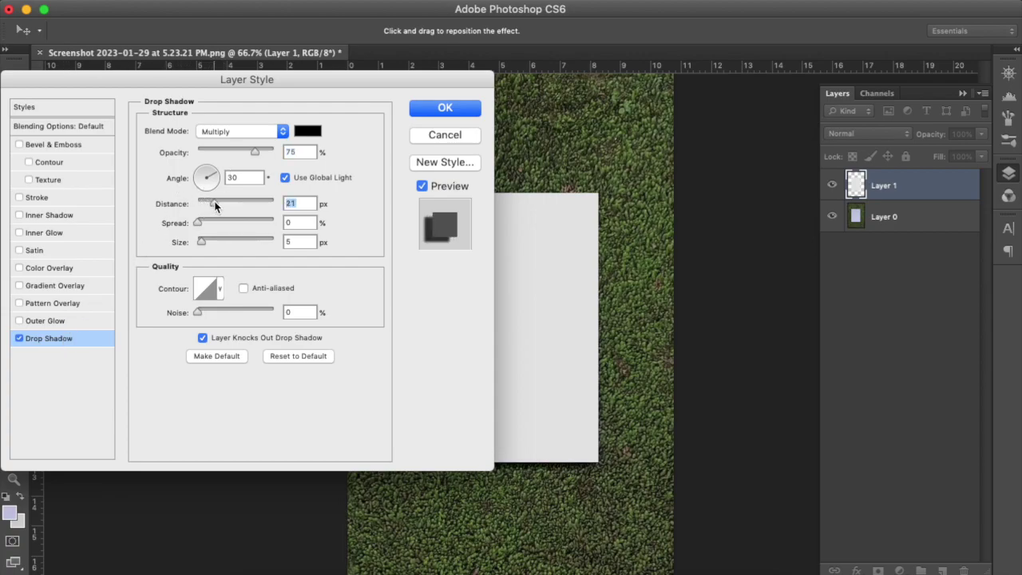
Set the drop shadow's angle to 138 degrees so it falls toward the paper's lower right.
{"action": "left_click_drag", "start_coordinate": [209, 178], "coordinate": [191, 167]}
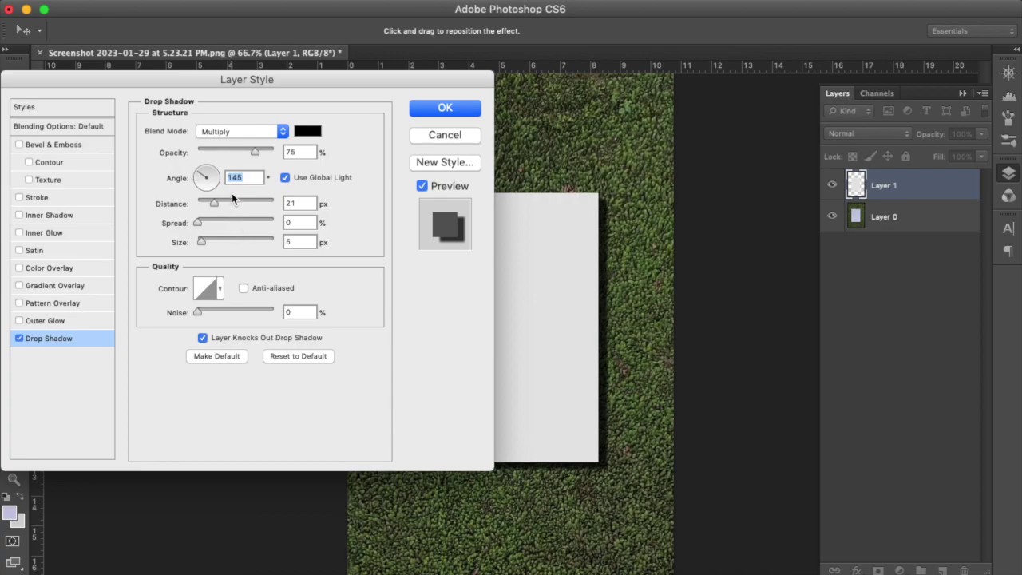
{"action": "key", "text": "Down"}
{"action": "key", "text": "Down"}
{"action": "key", "text": "Down"}
{"action": "key", "text": "Down"}
{"action": "key", "text": "Down"}
{"action": "key", "text": "Down"}
Set the drop shadow's distance to 8 px and its opacity to 44%, and apply the layer style.
{"action": "left_click_drag", "start_coordinate": [214, 203], "coordinate": [208, 205]}
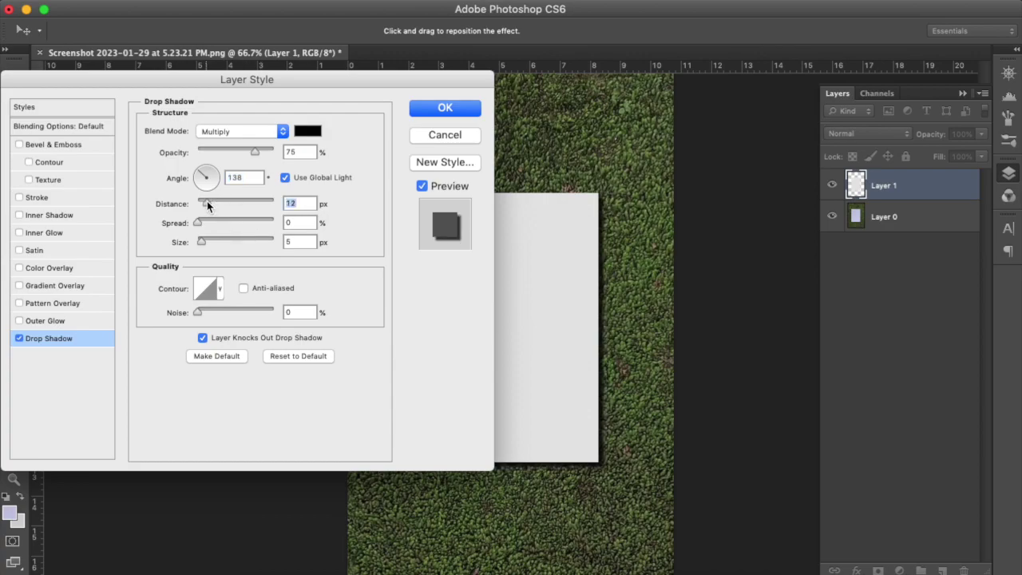
{"action": "key", "text": "Down"}
{"action": "key", "text": "Down"}
{"action": "key", "text": "Down"}
{"action": "key", "text": "Down"}
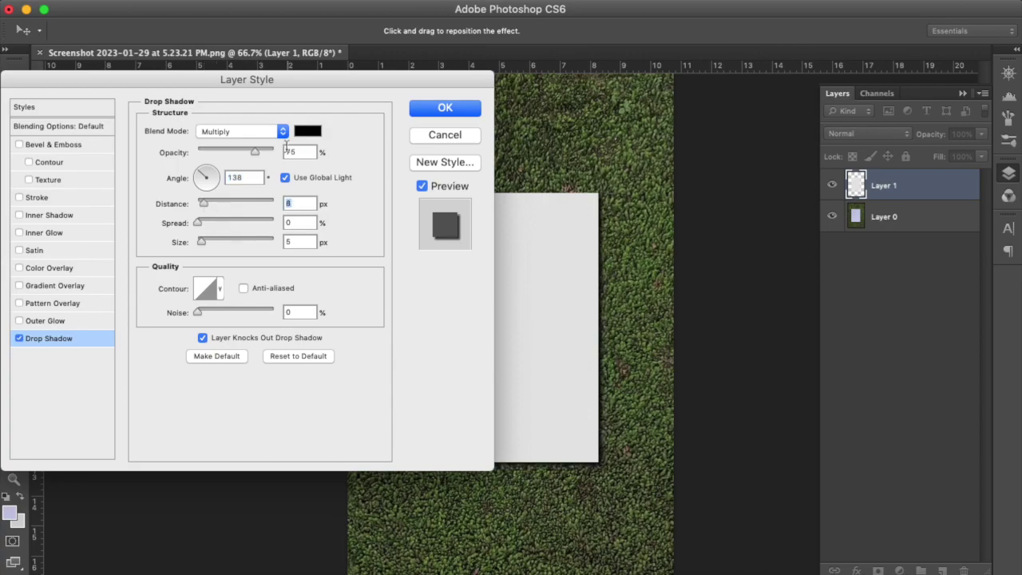
{"action": "left_click", "coordinate": [258, 151]}
{"action": "left_click", "coordinate": [225, 152]}
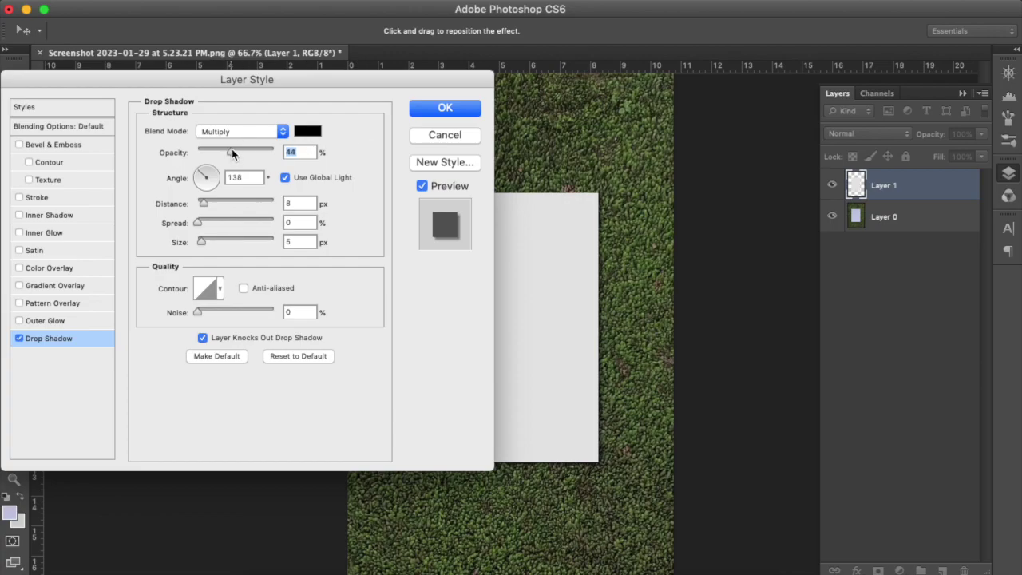
{"action": "left_click", "coordinate": [444, 108]}
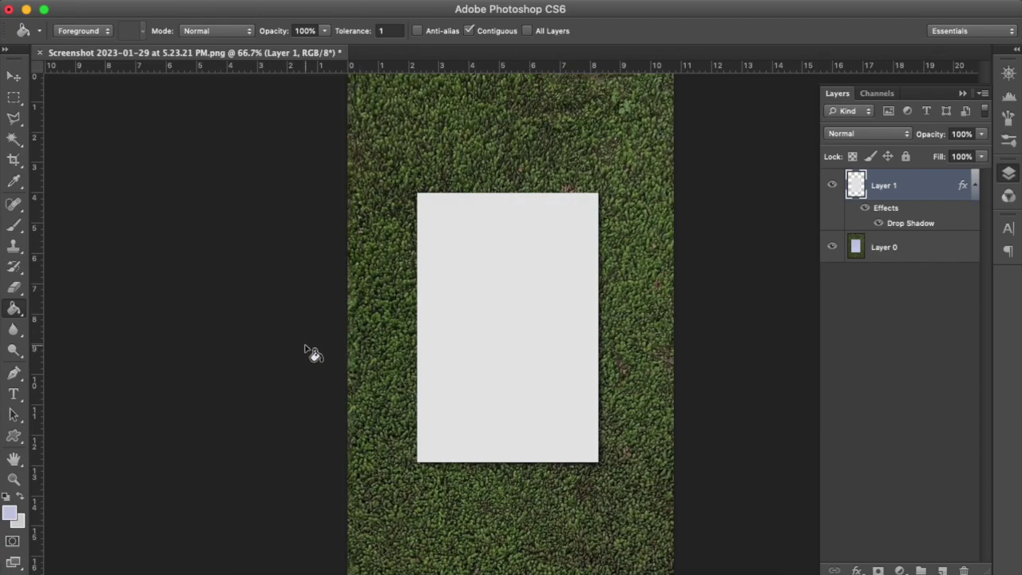
Compare the grass margins on both sides of the paper by moving a margin-wide rectangular selection across.
{"action": "key", "text": "m"}
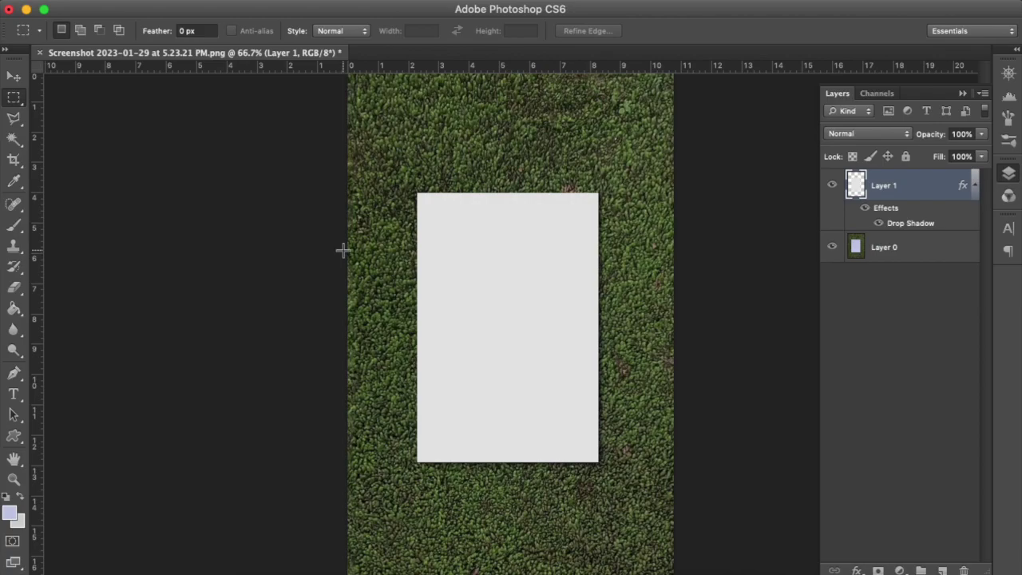
{"action": "left_click_drag", "start_coordinate": [344, 249], "coordinate": [416, 391]}
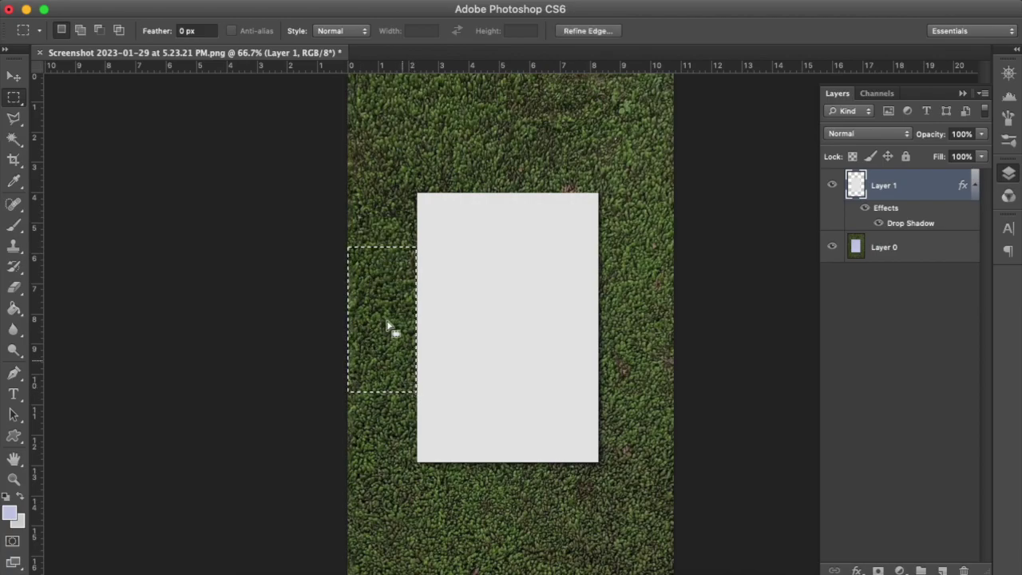
{"action": "left_click_drag", "start_coordinate": [381, 309], "coordinate": [628, 321]}
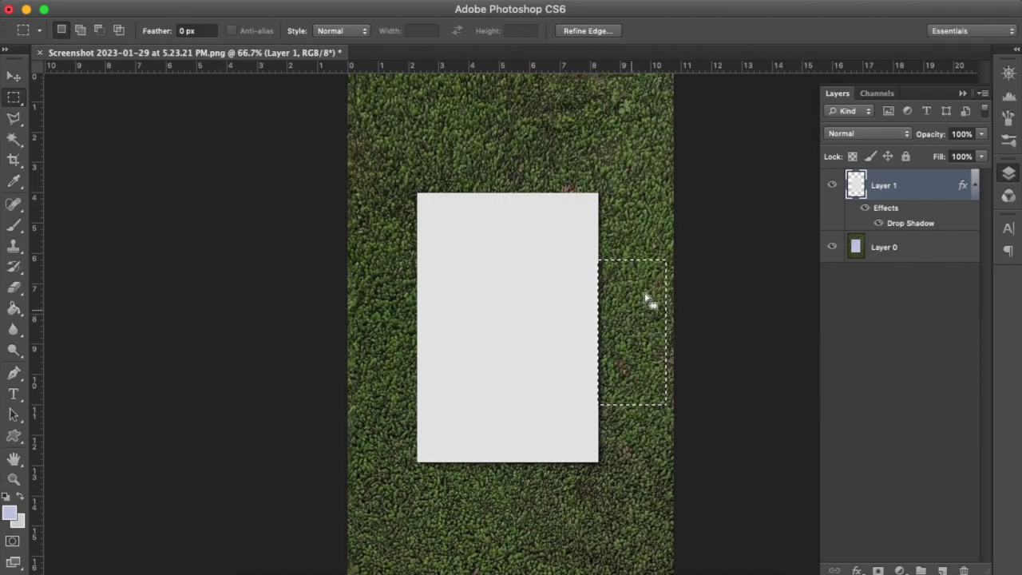
{"action": "left_click", "coordinate": [677, 240]}
Crop a thin strip off the image's right edge to even out the side margins around the paper.
{"action": "key", "text": "c"}
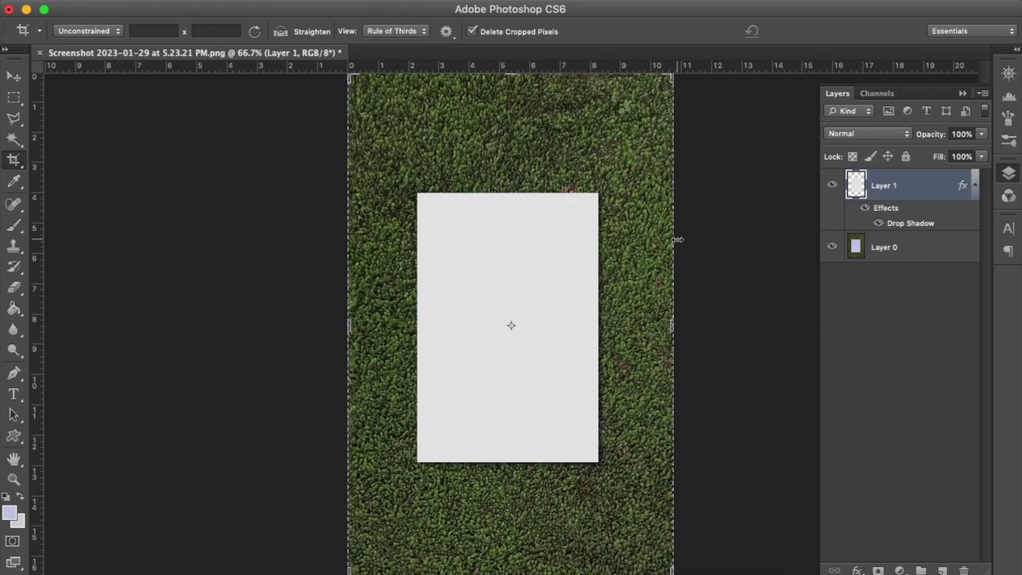
{"action": "left_click_drag", "start_coordinate": [671, 325], "coordinate": [668, 325]}
{"action": "key", "text": "Return"}
{"action": "key", "text": "m"}
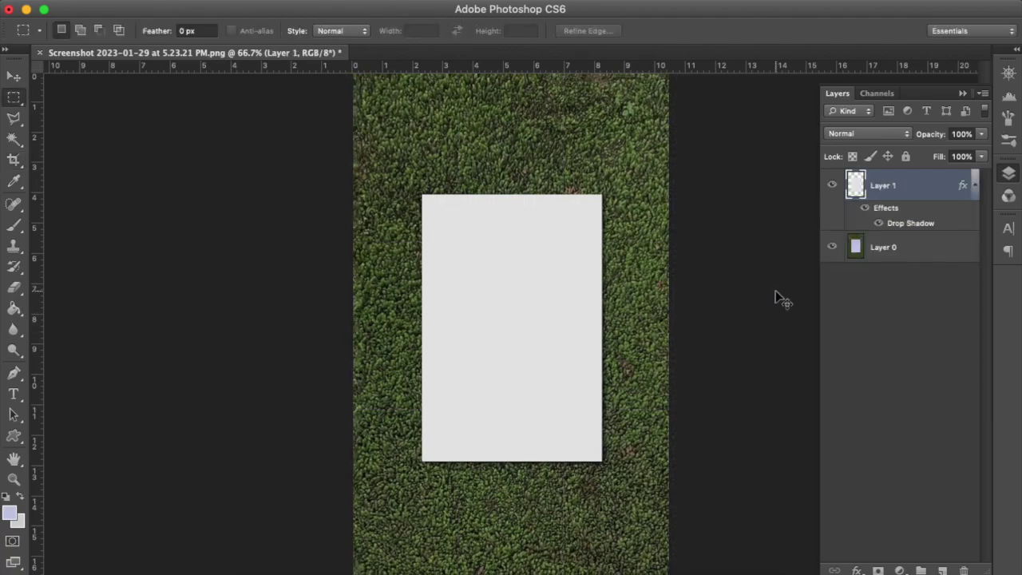
{"action": "key", "text": "super+minus"}
{"action": "key", "text": "super+plus"}
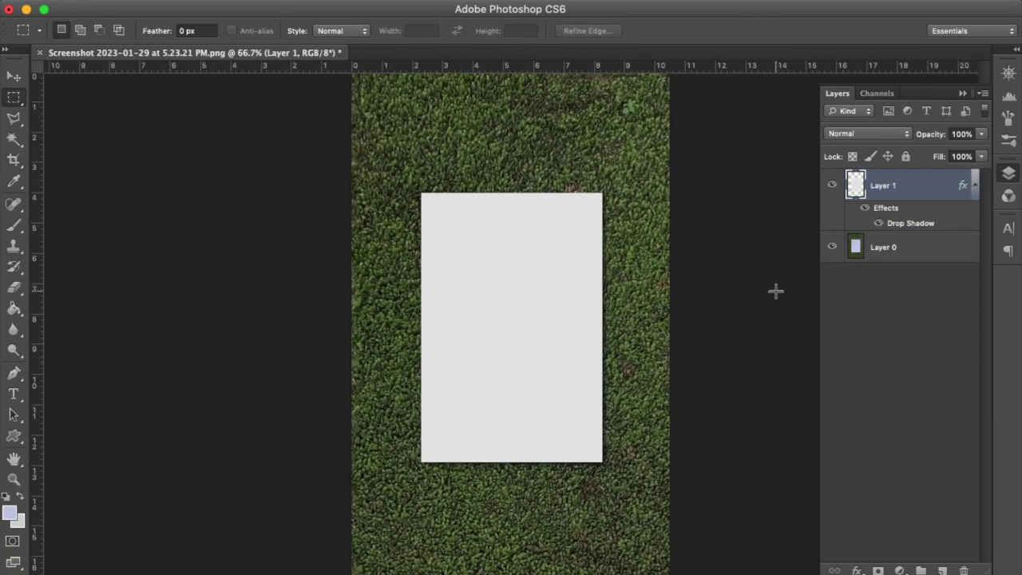
{"action": "key", "text": "super+minus"}
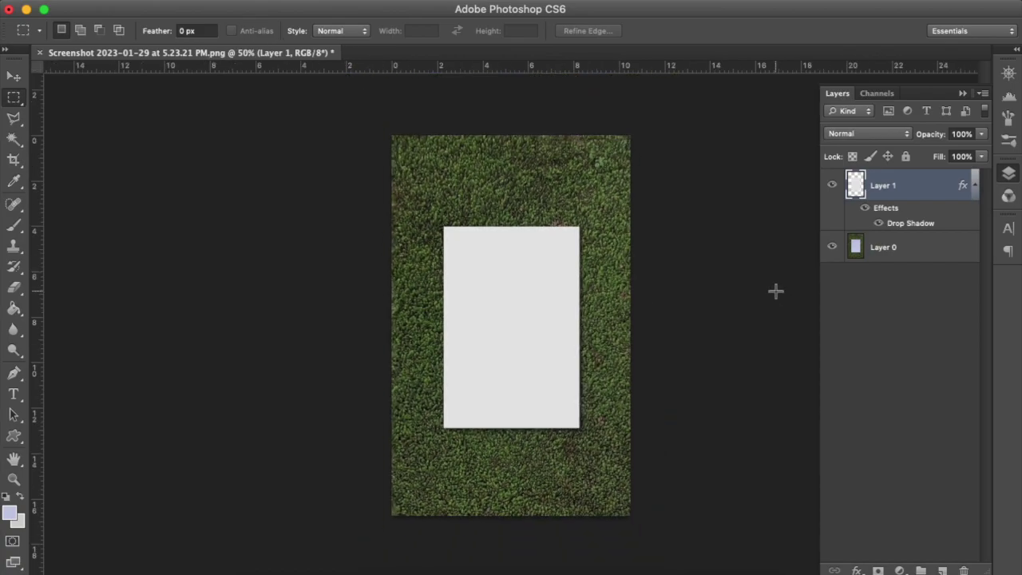
{"action": "key", "text": "super+plus"}
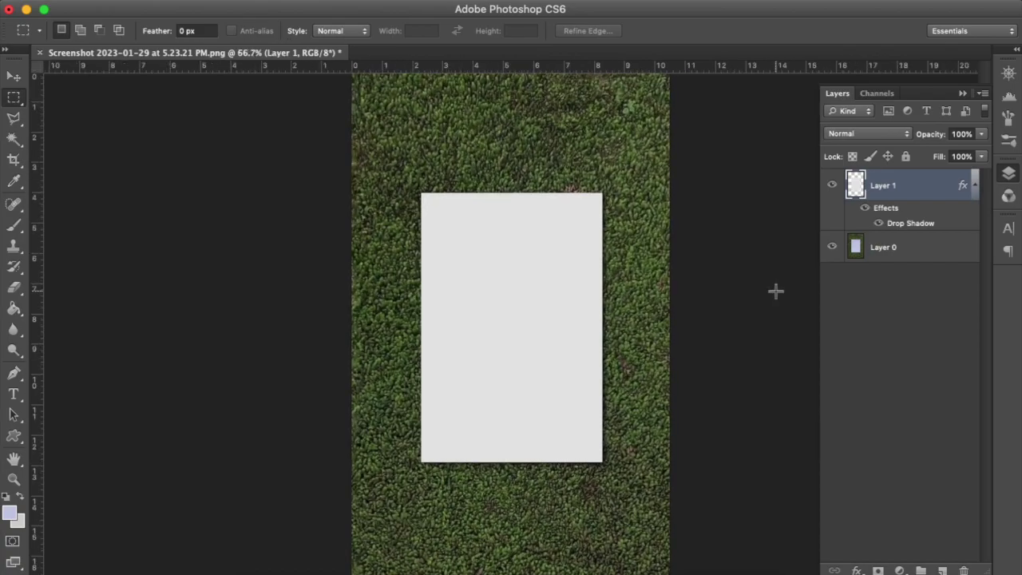
{"action": "left_click", "coordinate": [194, 1]}
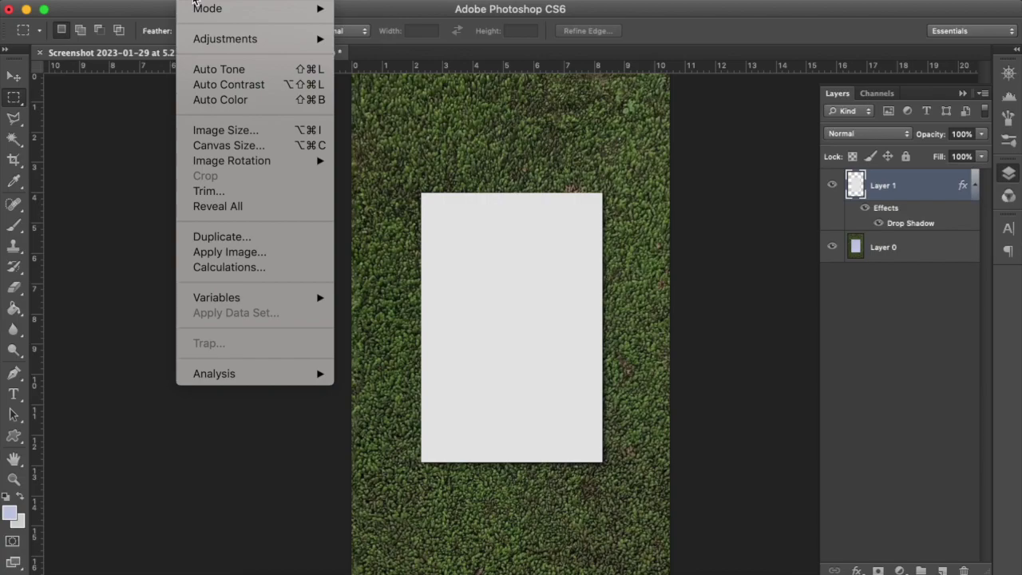
{"action": "left_click", "coordinate": [194, 2]}
{"action": "left_click", "coordinate": [194, 1]}
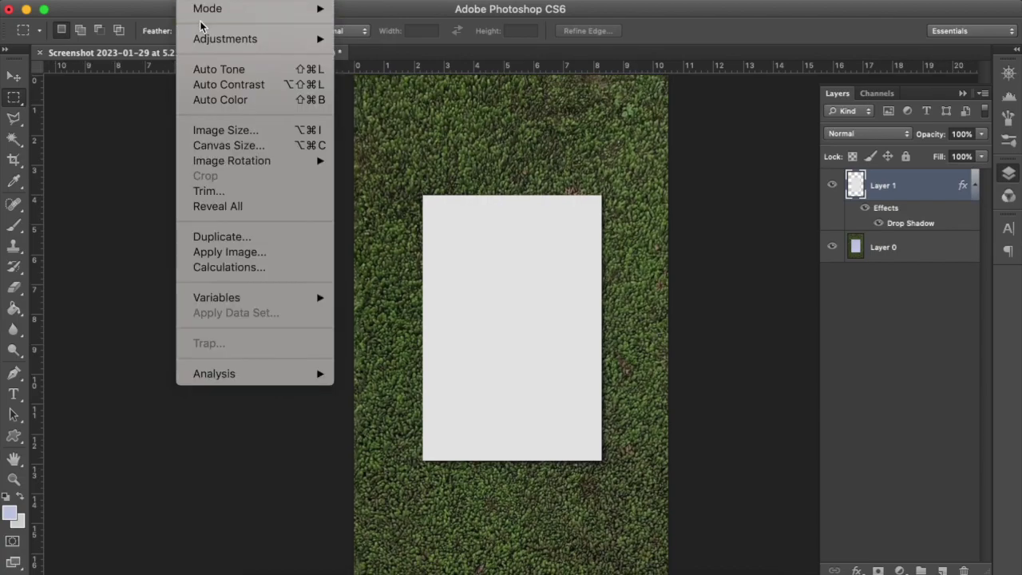
{"action": "mouse_move", "coordinate": [231, 40]}
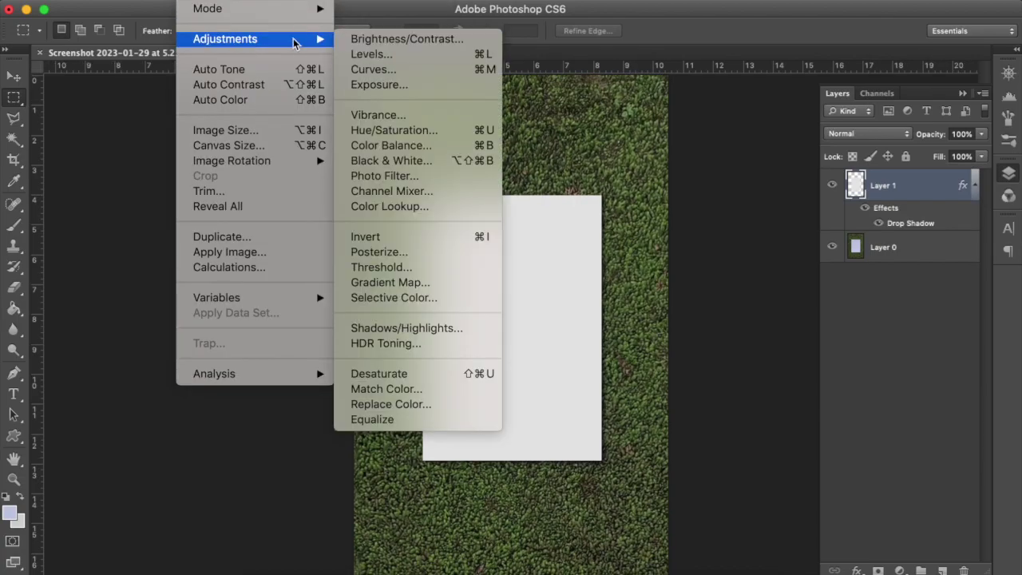
{"action": "left_click", "coordinate": [369, 54]}
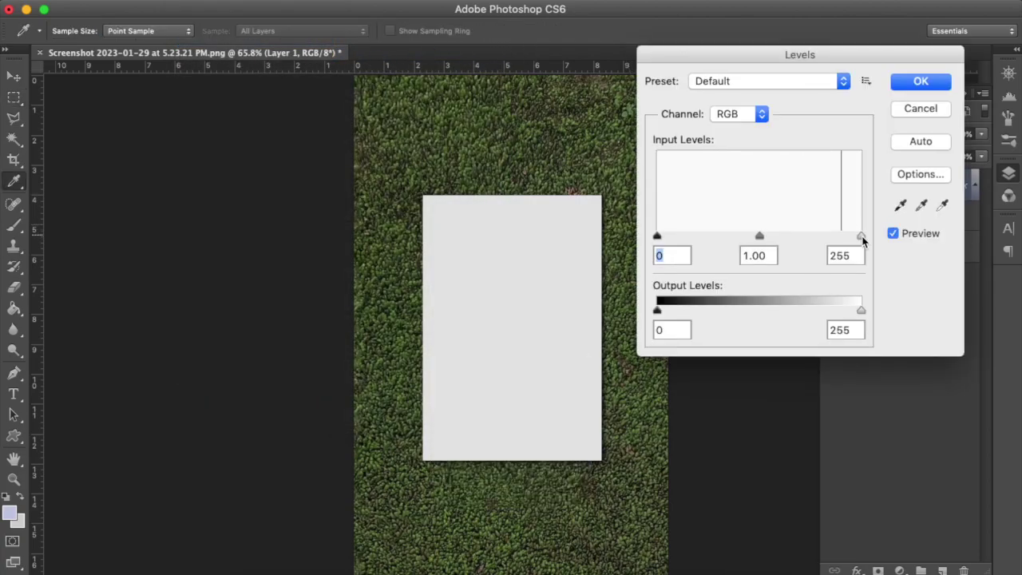
{"action": "mouse_move", "coordinate": [862, 239]}
{"action": "left_mouse_down"}
{"action": "mouse_move", "coordinate": [840, 233]}
{"action": "mouse_move", "coordinate": [851, 236]}
{"action": "left_mouse_up"}
{"action": "left_click_drag", "start_coordinate": [767, 234], "coordinate": [743, 236]}
{"action": "mouse_move", "coordinate": [658, 236]}
{"action": "left_mouse_down"}
{"action": "mouse_move", "coordinate": [673, 235]}
{"action": "mouse_move", "coordinate": [658, 236]}
{"action": "left_mouse_up"}
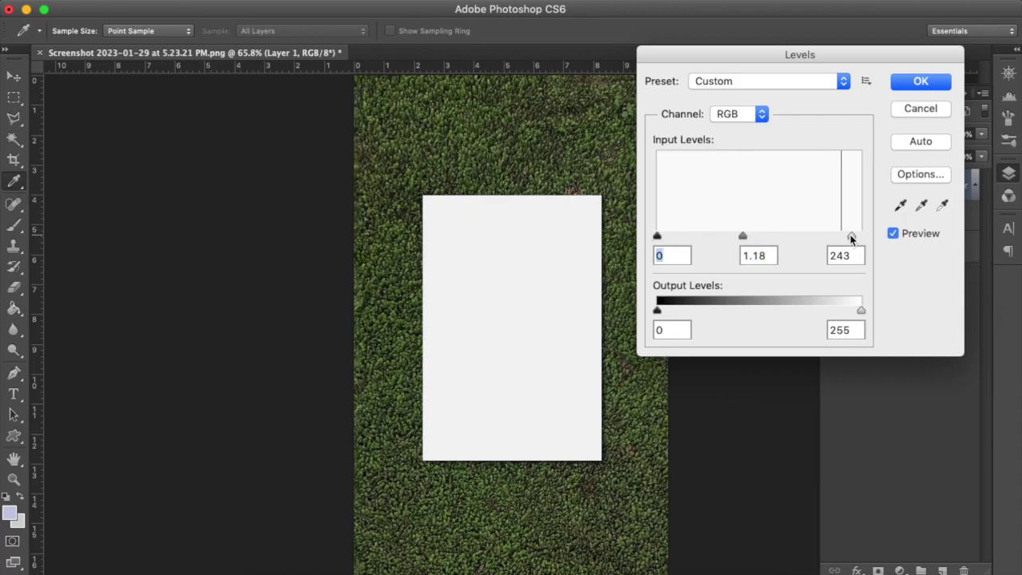
{"action": "left_click", "coordinate": [920, 108]}
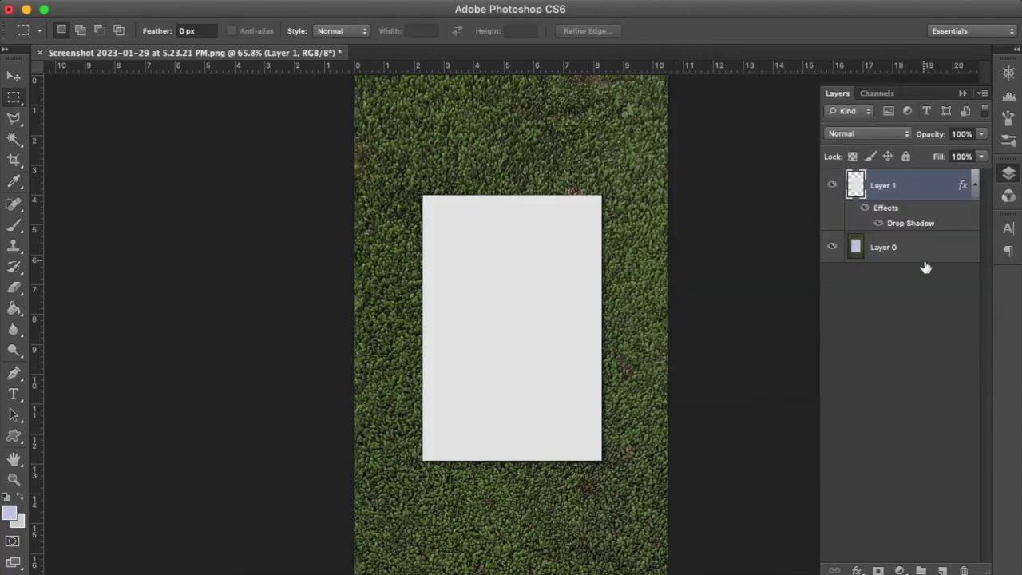
Adjust the grass photo layer's Hue/Saturation to saturation +26 and lightness -10, and apply it.
{"action": "left_click", "coordinate": [924, 260]}
{"action": "left_click", "coordinate": [195, 3]}
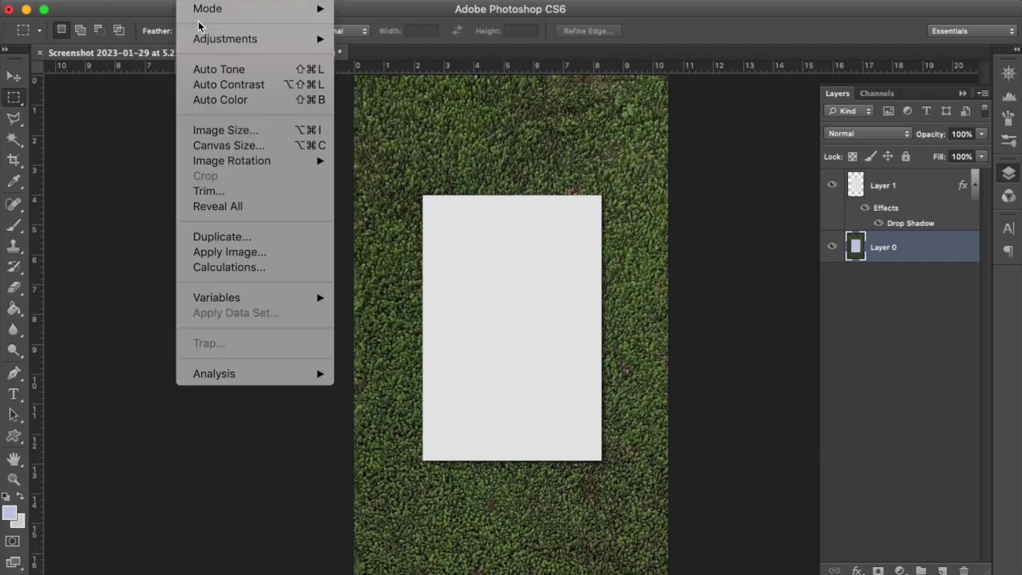
{"action": "mouse_move", "coordinate": [209, 39]}
{"action": "left_click", "coordinate": [395, 131]}
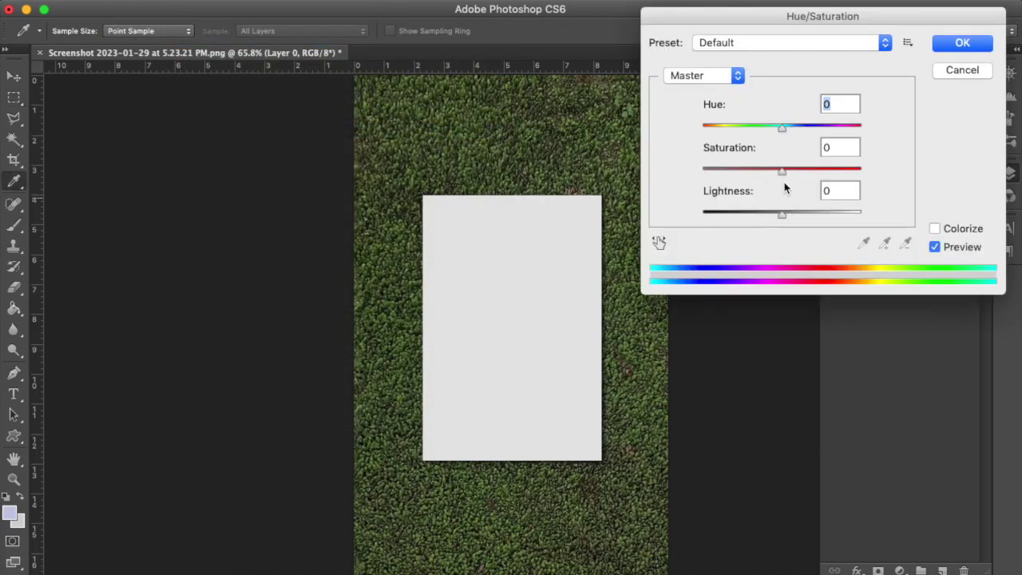
{"action": "left_click_drag", "start_coordinate": [784, 172], "coordinate": [802, 170]}
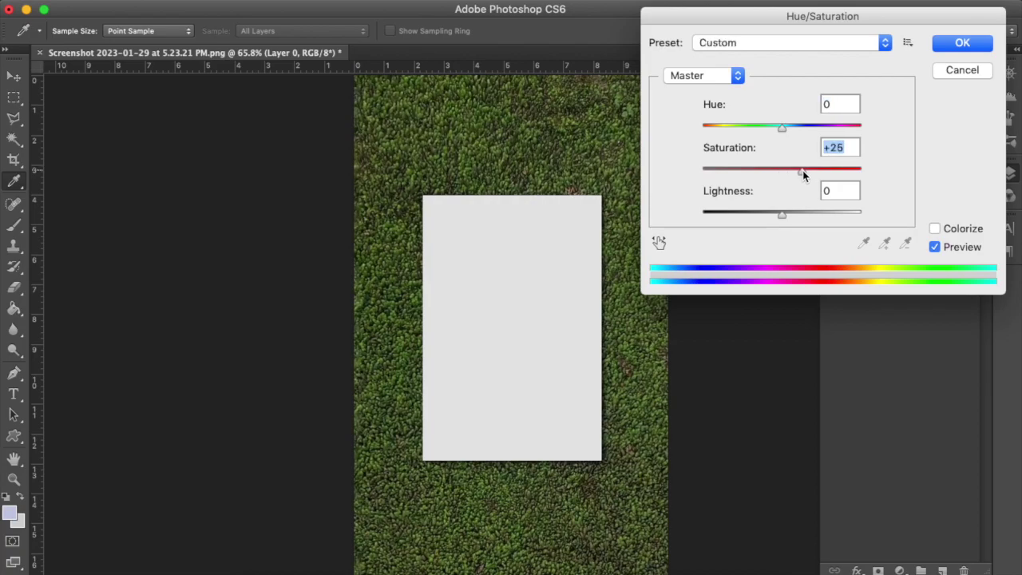
{"action": "left_click_drag", "start_coordinate": [781, 217], "coordinate": [782, 216]}
{"action": "left_click_drag", "start_coordinate": [803, 171], "coordinate": [805, 170]}
{"action": "left_click_drag", "start_coordinate": [782, 217], "coordinate": [774, 216]}
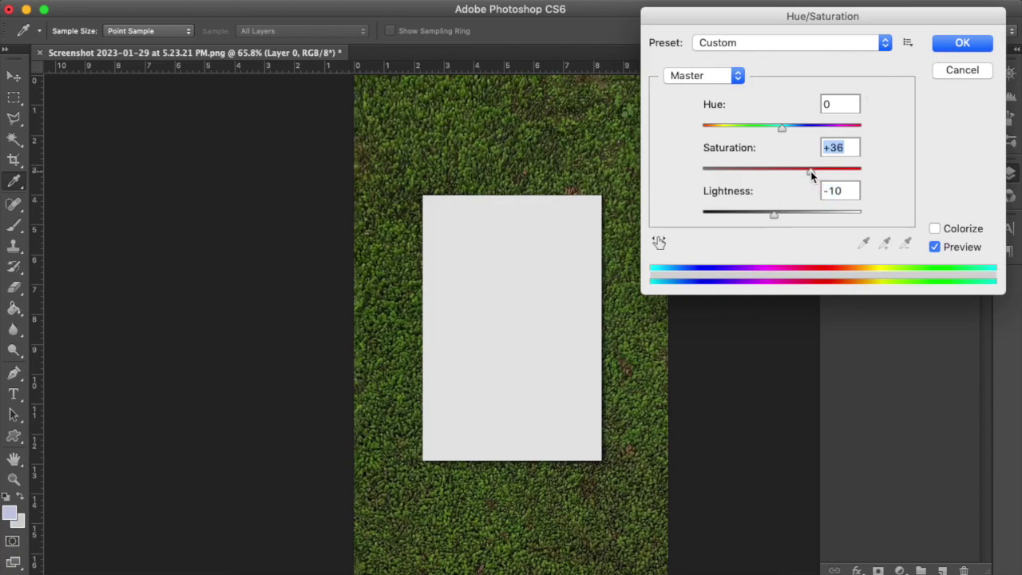
{"action": "left_click_drag", "start_coordinate": [809, 171], "coordinate": [803, 171]}
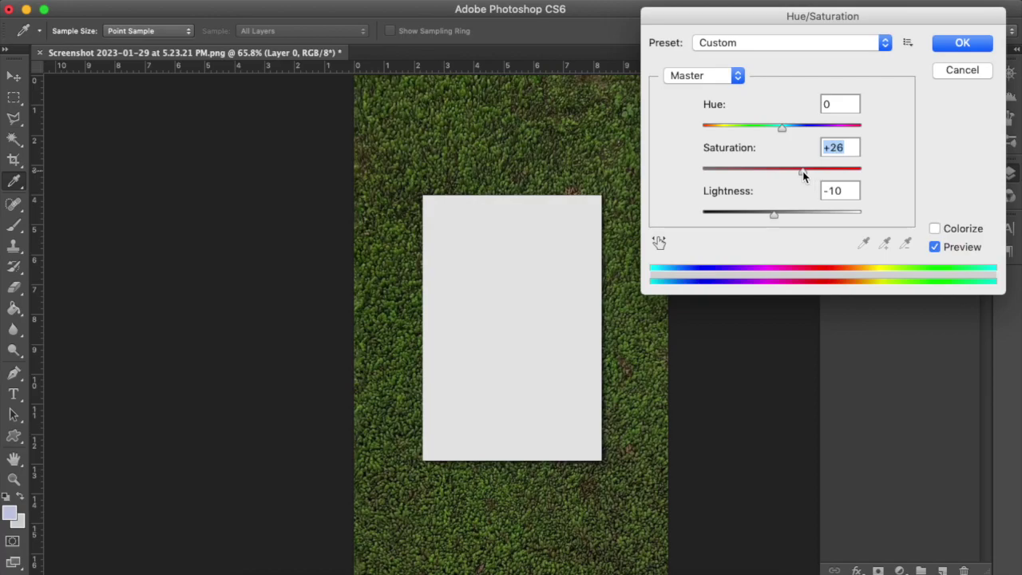
{"action": "left_click", "coordinate": [941, 48]}
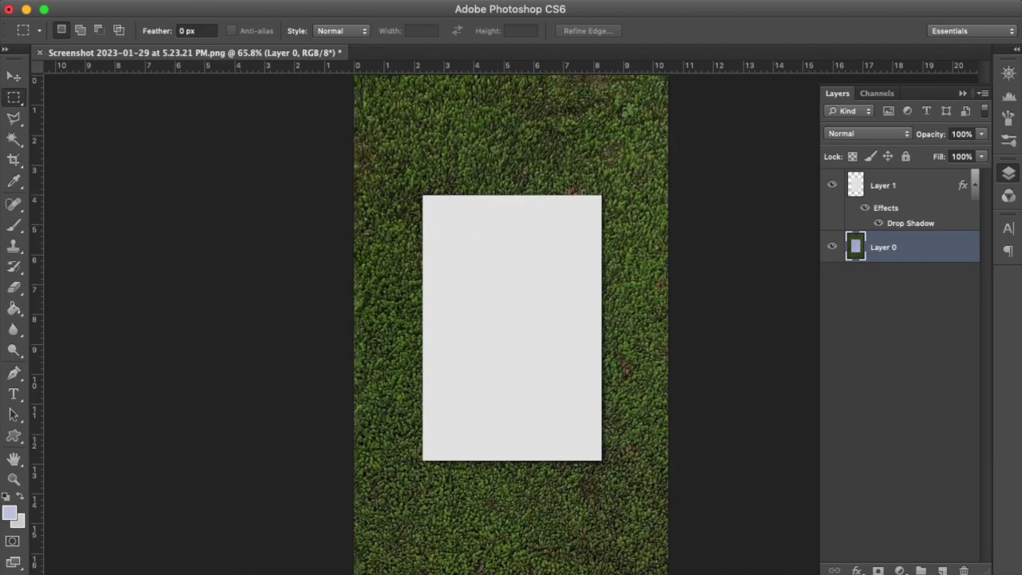
Add a new layer above the grass photo and sample a dark green from the grass as the brush colour.
{"action": "key", "text": "super+minus"}
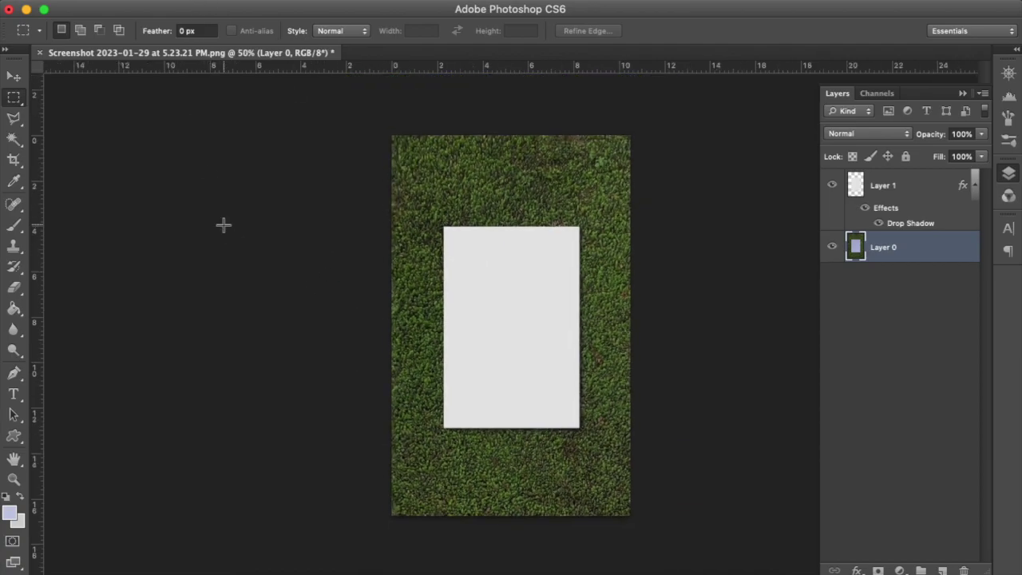
{"action": "key", "text": "super+plus"}
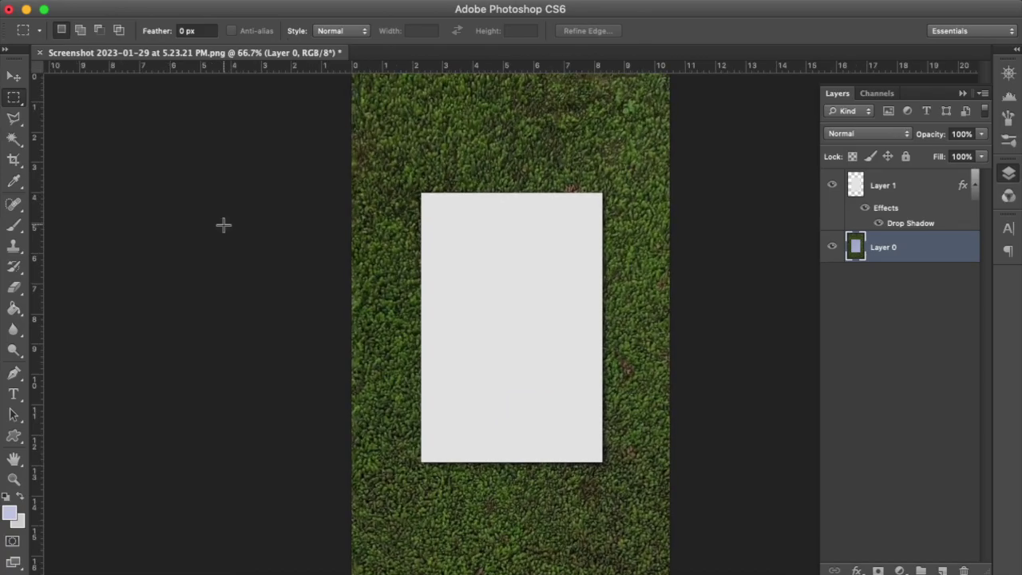
{"action": "key", "text": "super+minus"}
{"action": "key", "text": "b"}
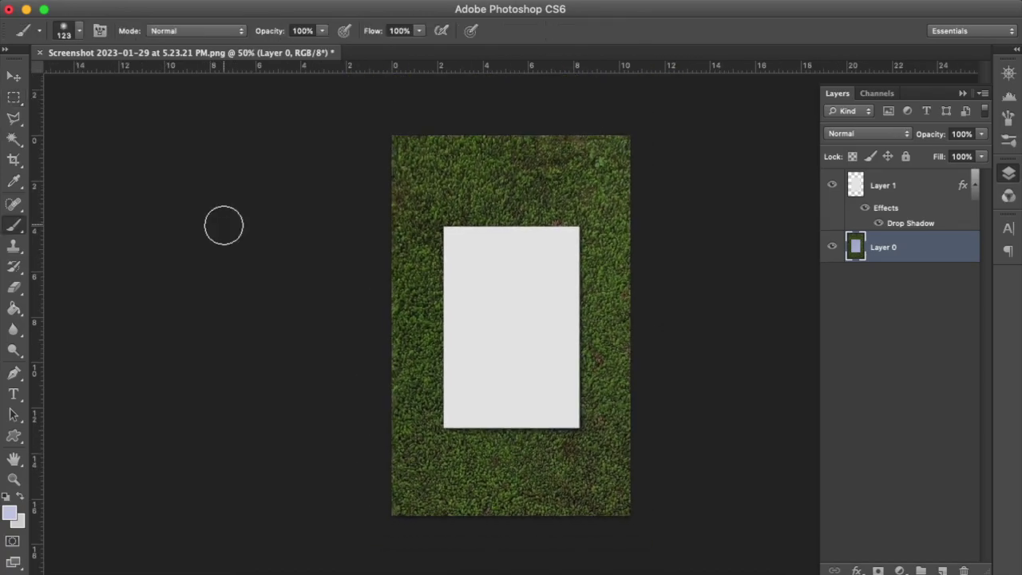
{"action": "left_click", "coordinate": [943, 570]}
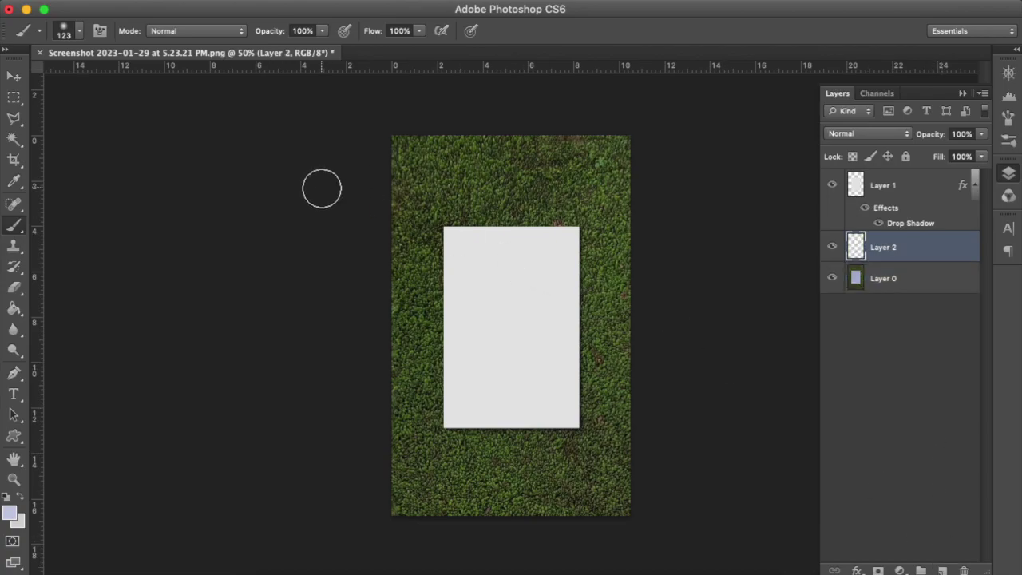
{"action": "left_click", "coordinate": [466, 138], "text": "alt"}
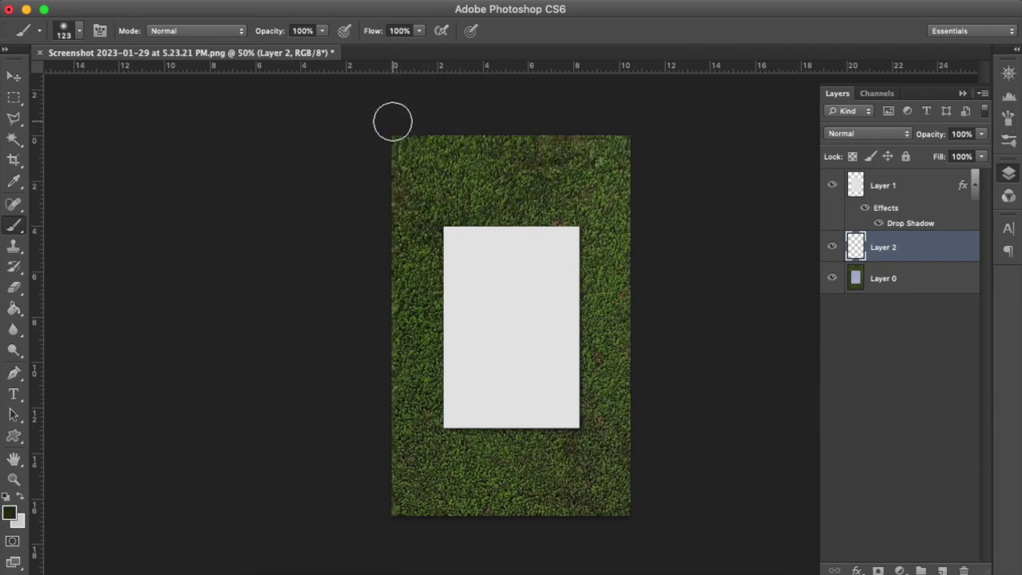
Paint straight dark green strokes with the soft 123 px brush along all four edges of the image.
{"action": "left_click", "coordinate": [625, 121], "text": "shift"}
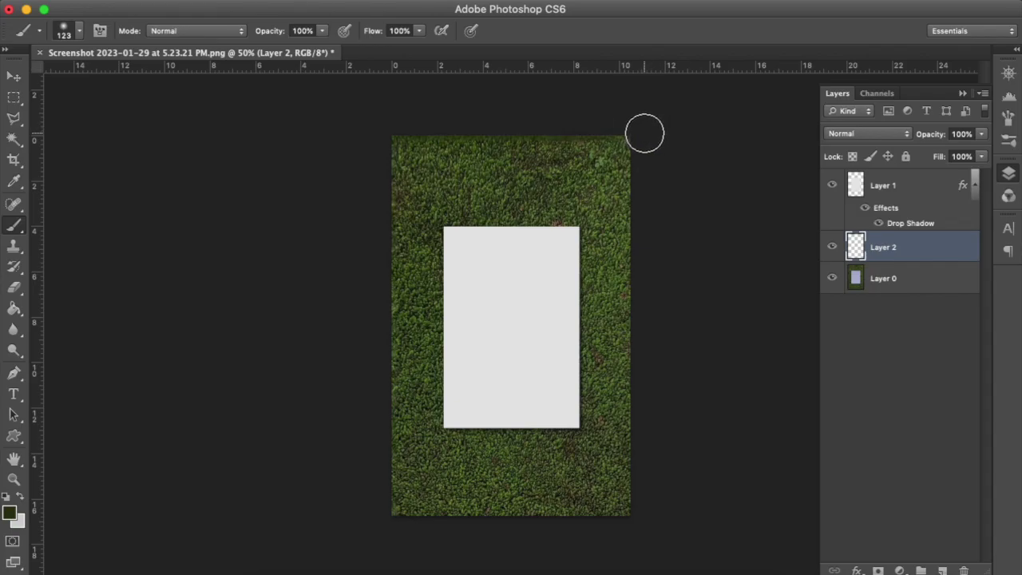
{"action": "left_click", "coordinate": [646, 517], "text": "shift"}
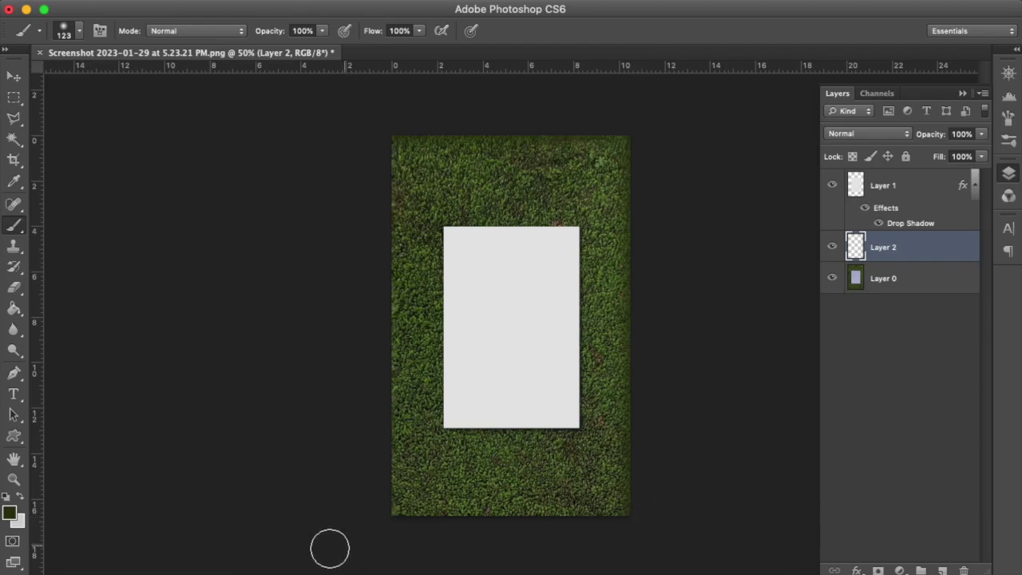
{"action": "left_click", "coordinate": [377, 524], "text": "shift"}
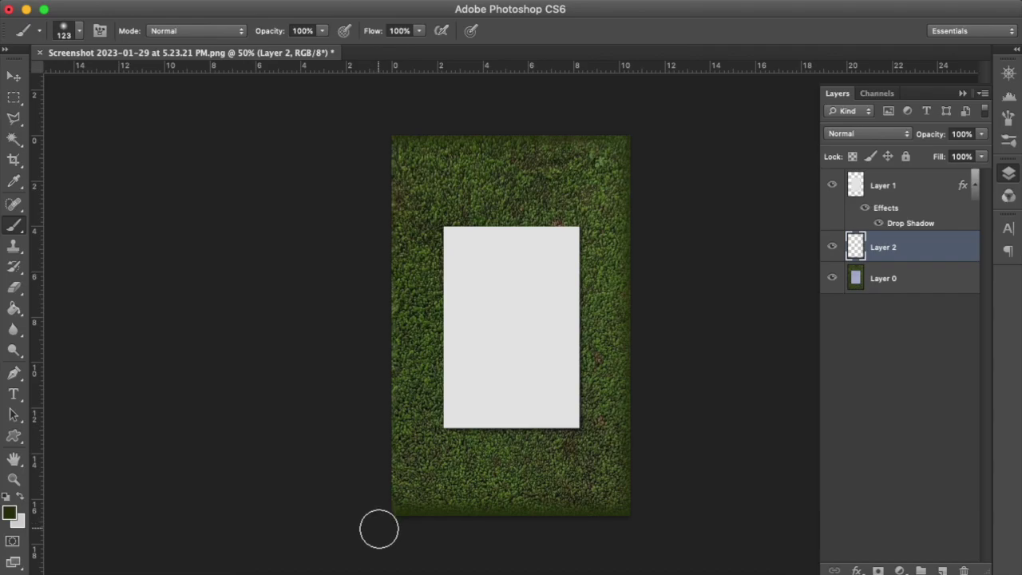
{"action": "left_click", "coordinate": [377, 134], "text": "shift"}
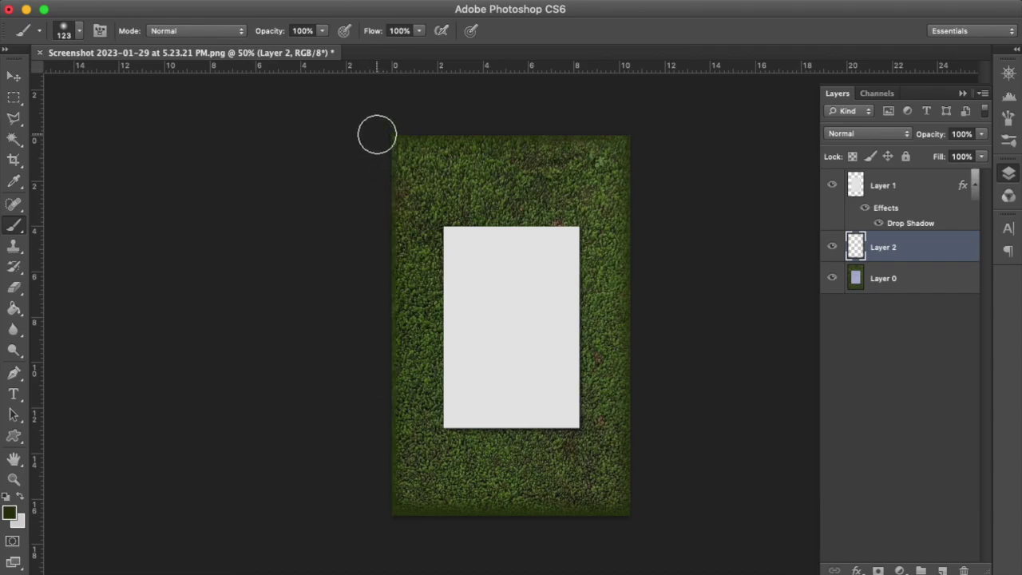
Set the painted edge layer's blending mode to Multiply and its opacity to 87%.
{"action": "left_click", "coordinate": [982, 134]}
{"action": "left_click_drag", "start_coordinate": [977, 150], "coordinate": [966, 153]}
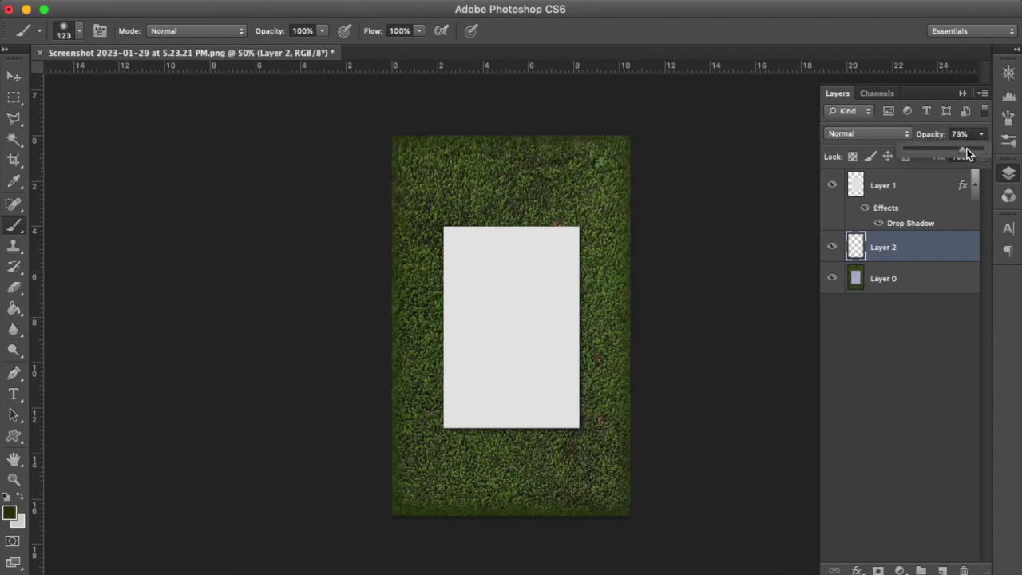
{"action": "left_click", "coordinate": [880, 135]}
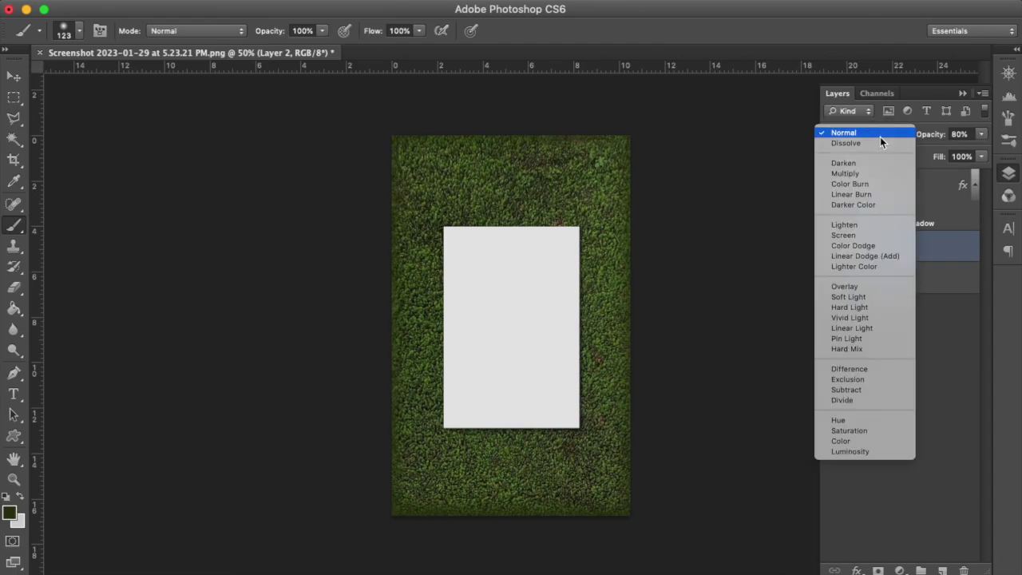
{"action": "left_click", "coordinate": [864, 173]}
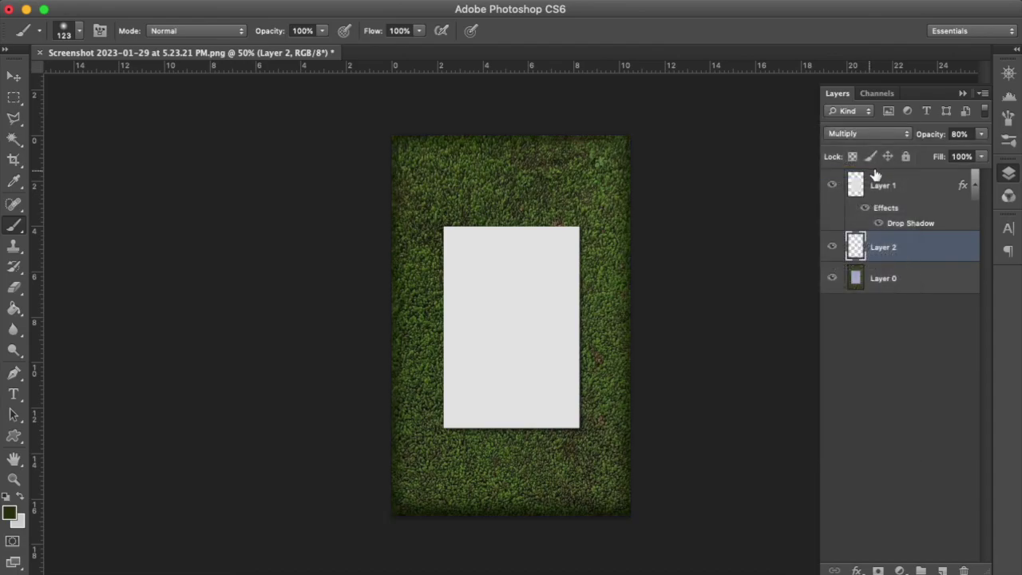
{"action": "left_click", "coordinate": [981, 134]}
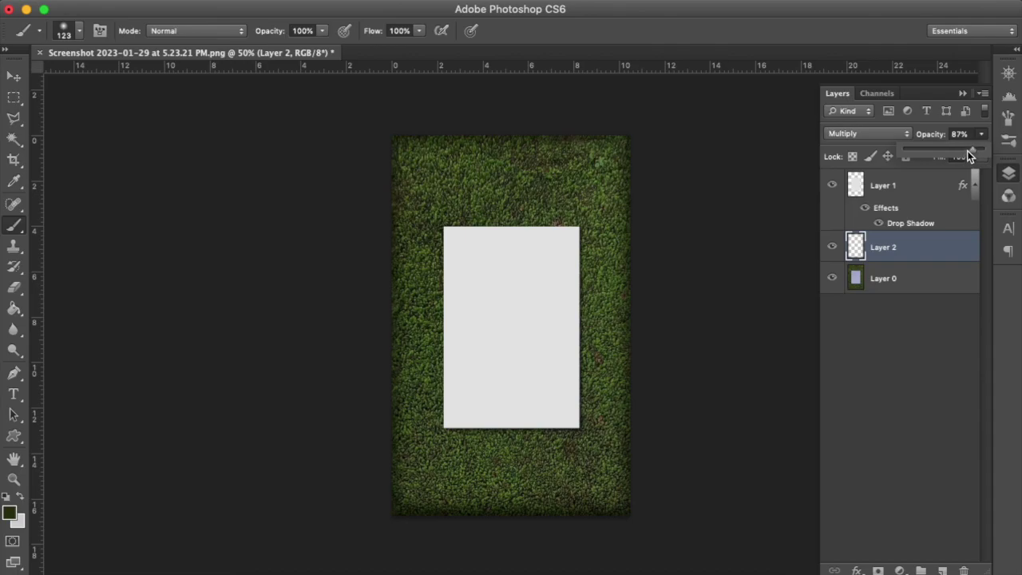
Switch the edge layer to Normal blending for comparison and return it to Multiply.
{"action": "left_click", "coordinate": [888, 133]}
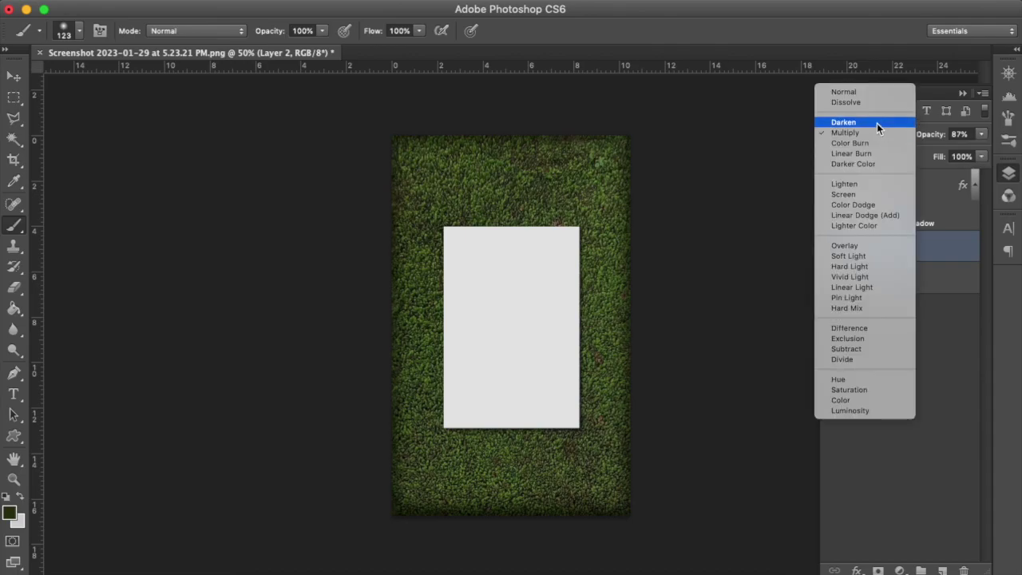
{"action": "left_click", "coordinate": [861, 94]}
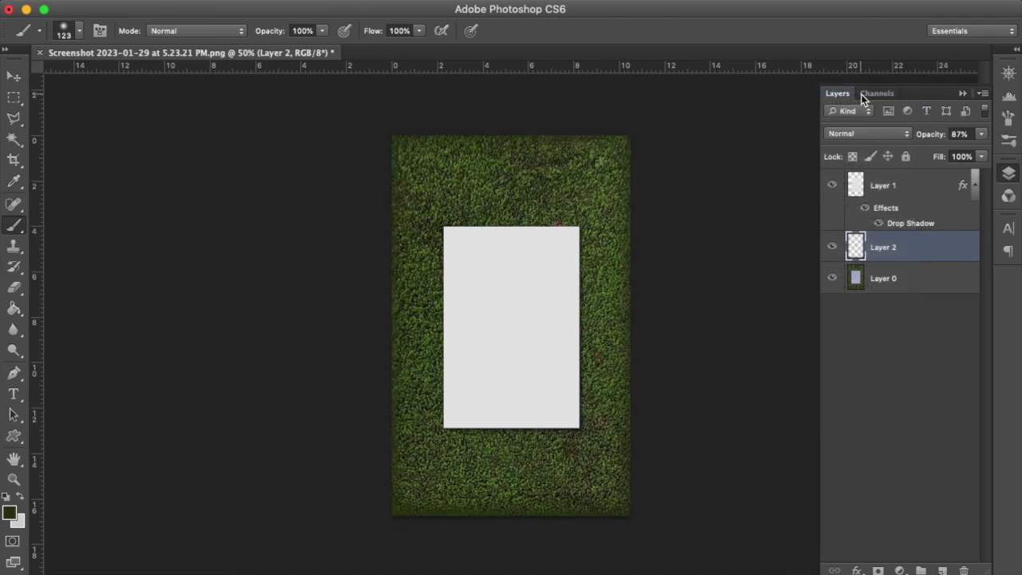
{"action": "left_click", "coordinate": [981, 135]}
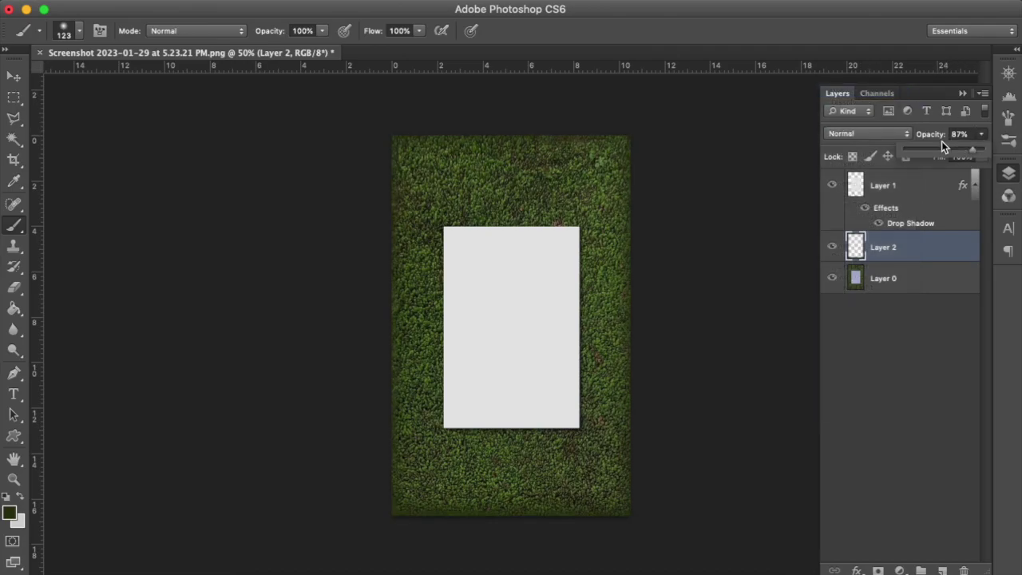
{"action": "left_click", "coordinate": [881, 137]}
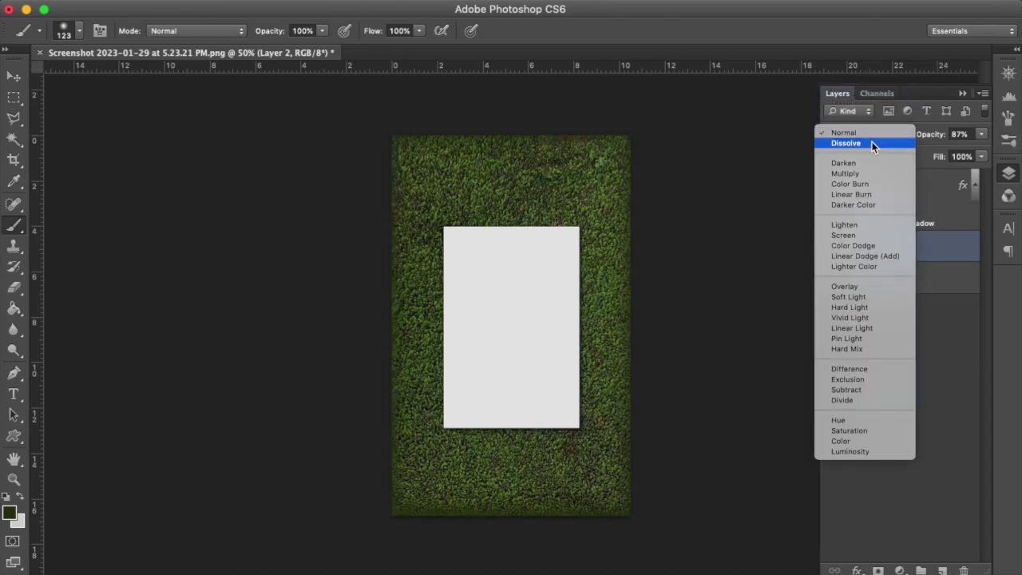
{"action": "left_click", "coordinate": [861, 175]}
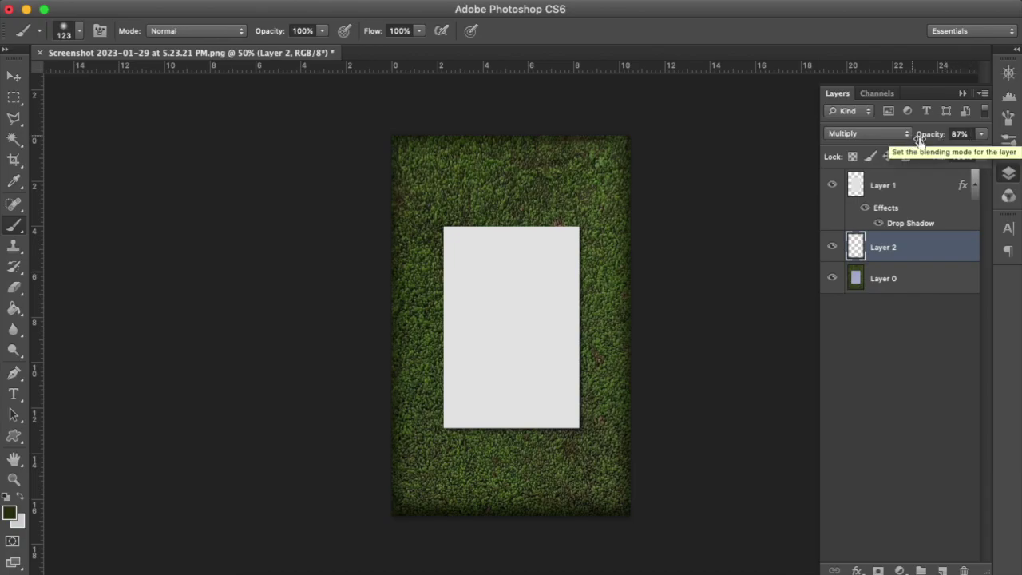
Set the edge layer's opacity to 62% and stretch it past the image's bottom edge to 101.68% height.
{"action": "left_click", "coordinate": [982, 138]}
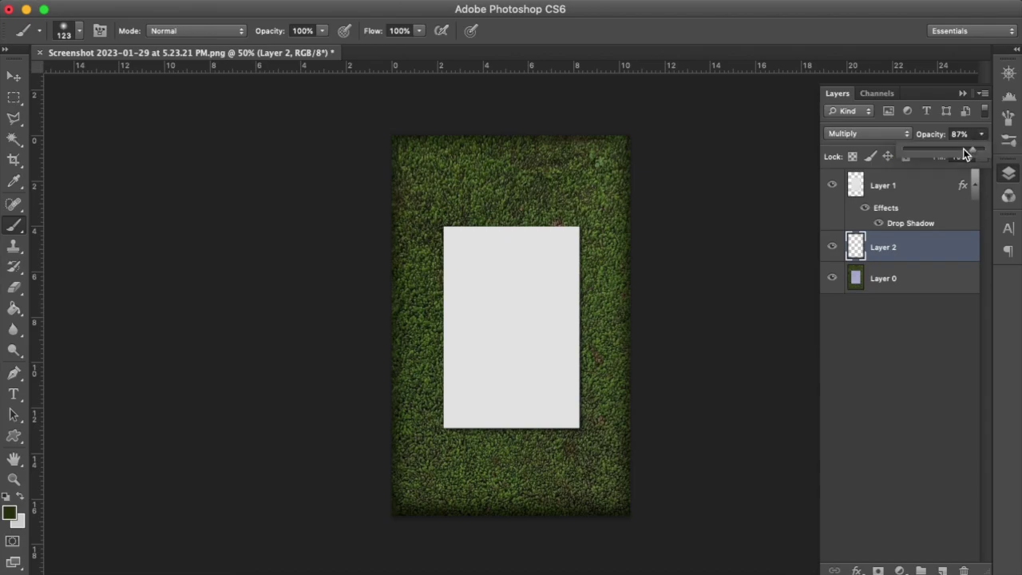
{"action": "left_click_drag", "start_coordinate": [965, 152], "coordinate": [958, 154]}
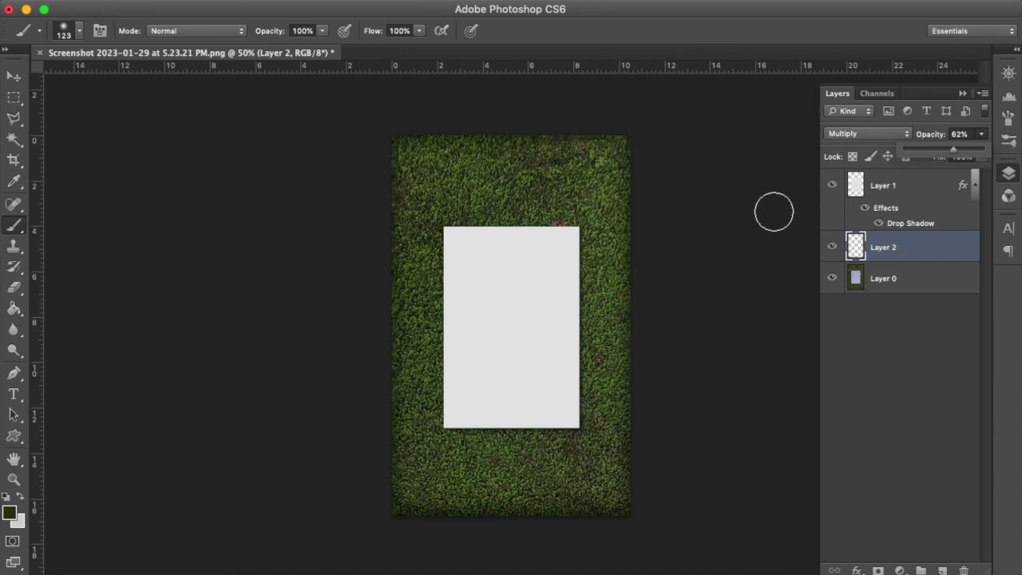
{"action": "key", "text": "super+t"}
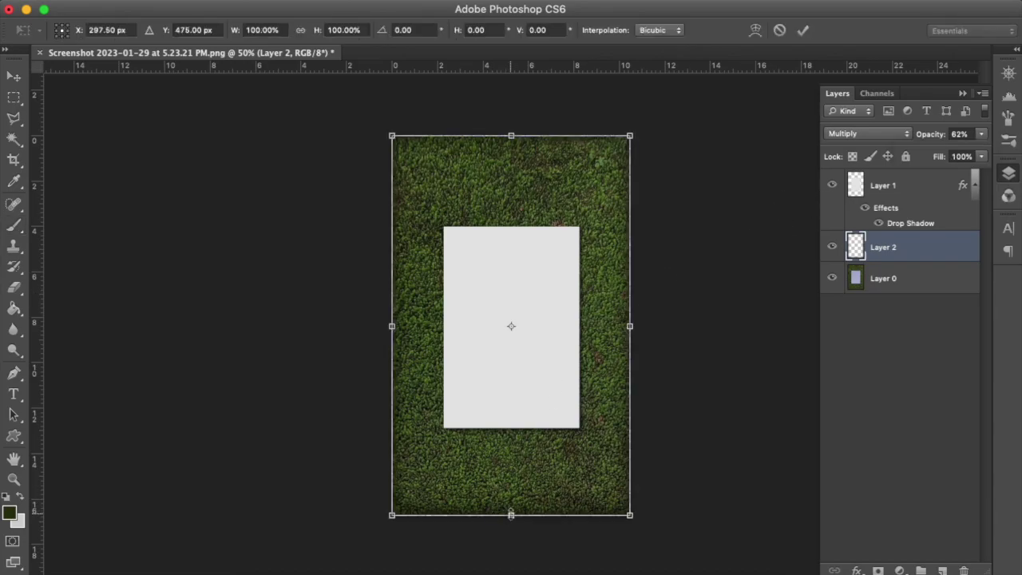
{"action": "left_click_drag", "start_coordinate": [511, 515], "coordinate": [512, 520]}
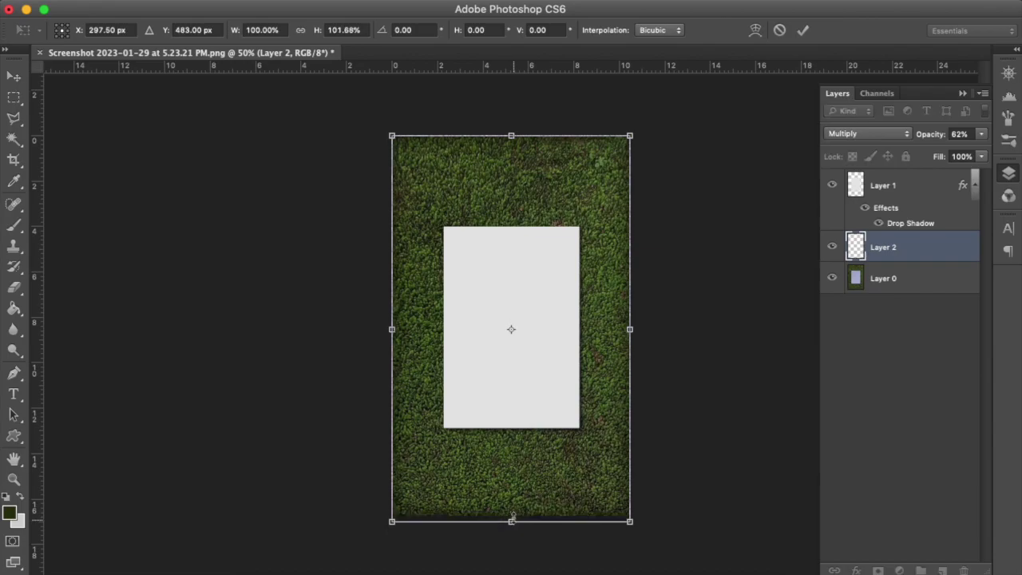
{"action": "key", "text": "Return"}
{"action": "key", "text": "b"}
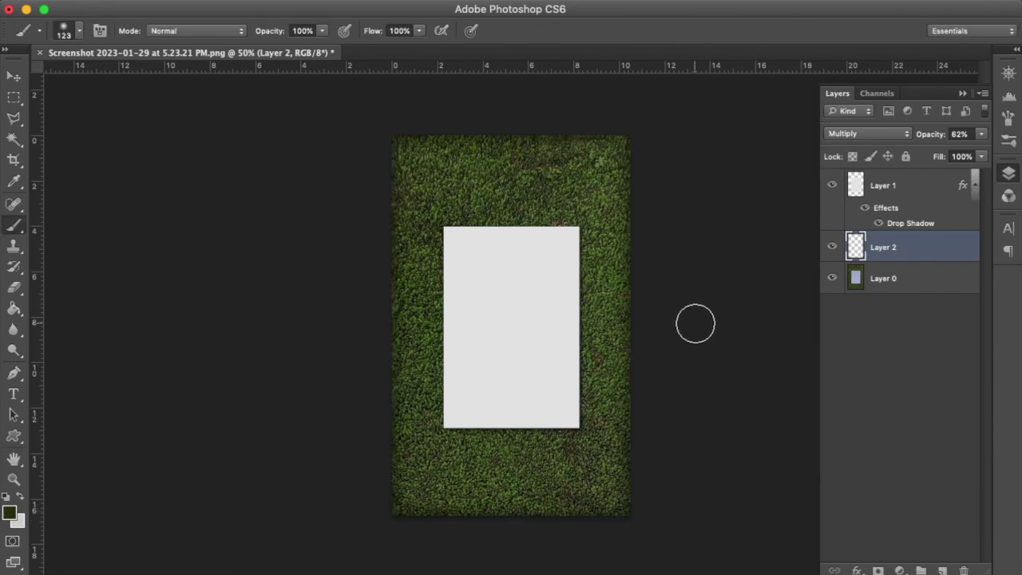
{"action": "key", "text": "super+plus"}
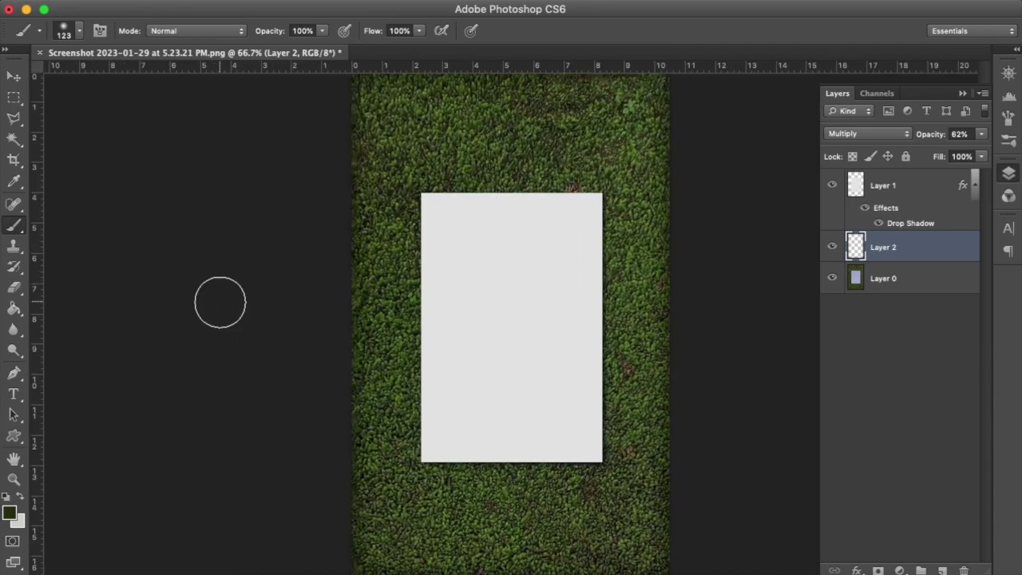
{"action": "key", "text": "super+minus"}
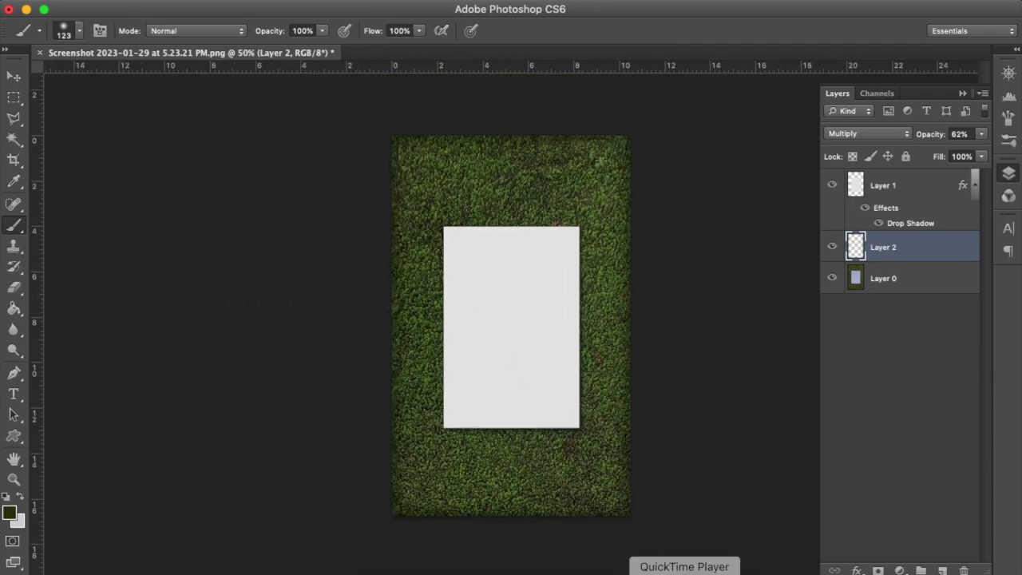
{"action": "right_click", "coordinate": [685, 572]}
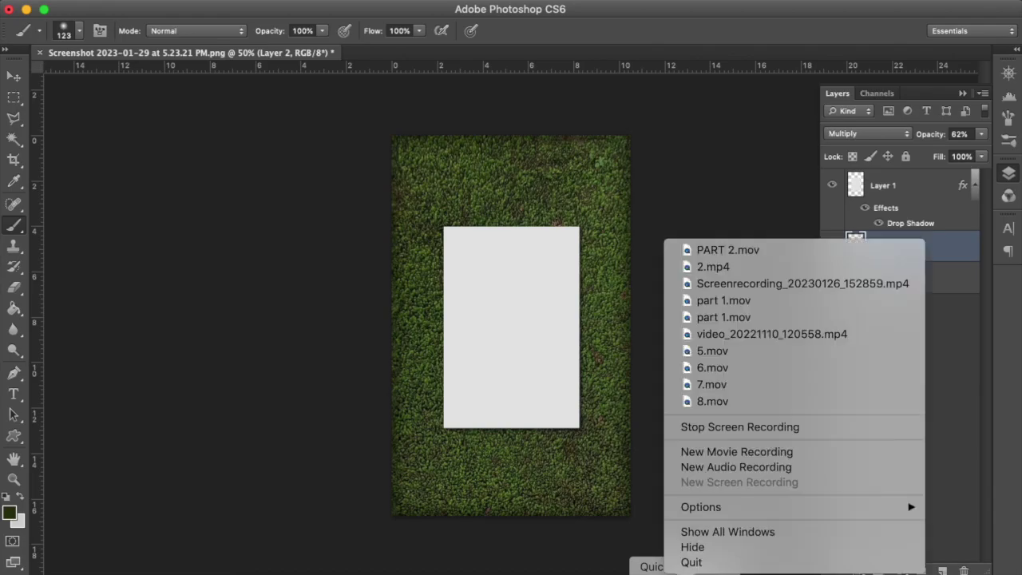
{"action": "left_click", "coordinate": [715, 428]}
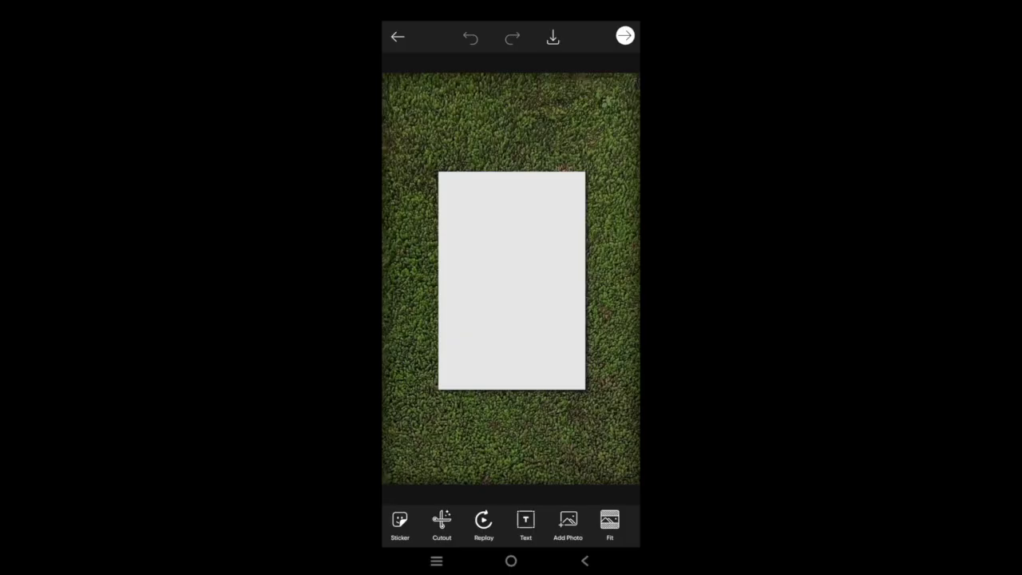
Switch to the mockup image in the Picsart mobile editor and start a new text element on it.
{"action": "left_click", "coordinate": [397, 308]}
{"action": "left_click", "coordinate": [525, 520]}
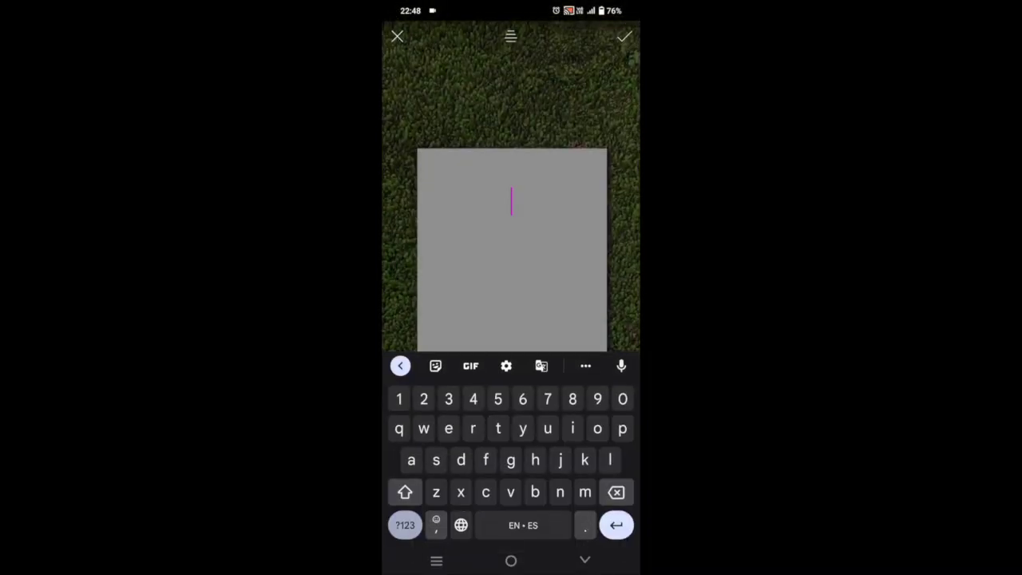
{"action": "type", "text": "lets"}
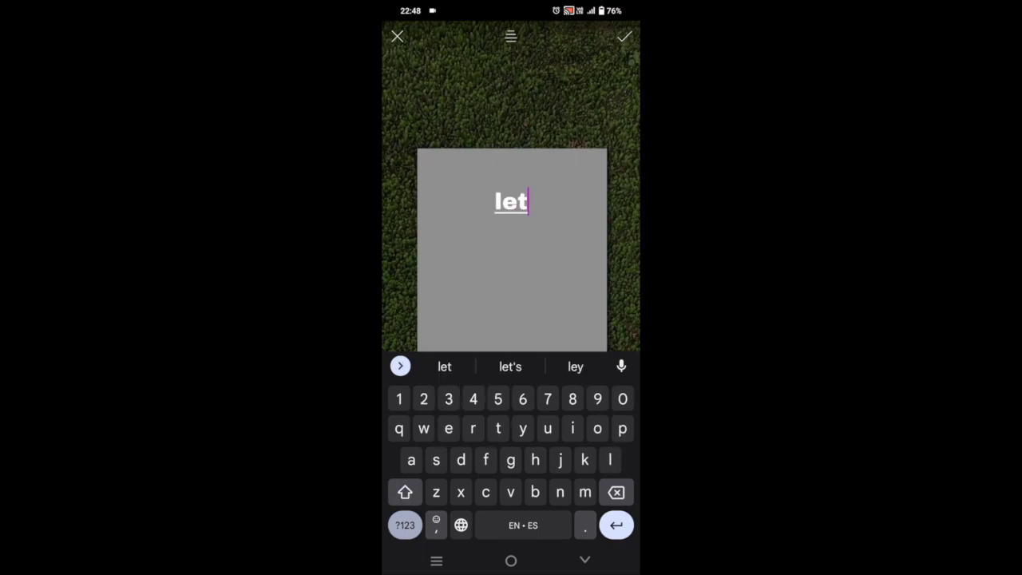
{"action": "left_click", "coordinate": [510, 367]}
{"action": "key", "text": "BackSpace"}
{"action": "key", "text": "BackSpace"}
{"action": "key", "text": "BackSpace"}
{"action": "key", "text": "BackSpace"}
{"action": "key", "text": "BackSpace"}
{"action": "key", "text": "BackSpace"}
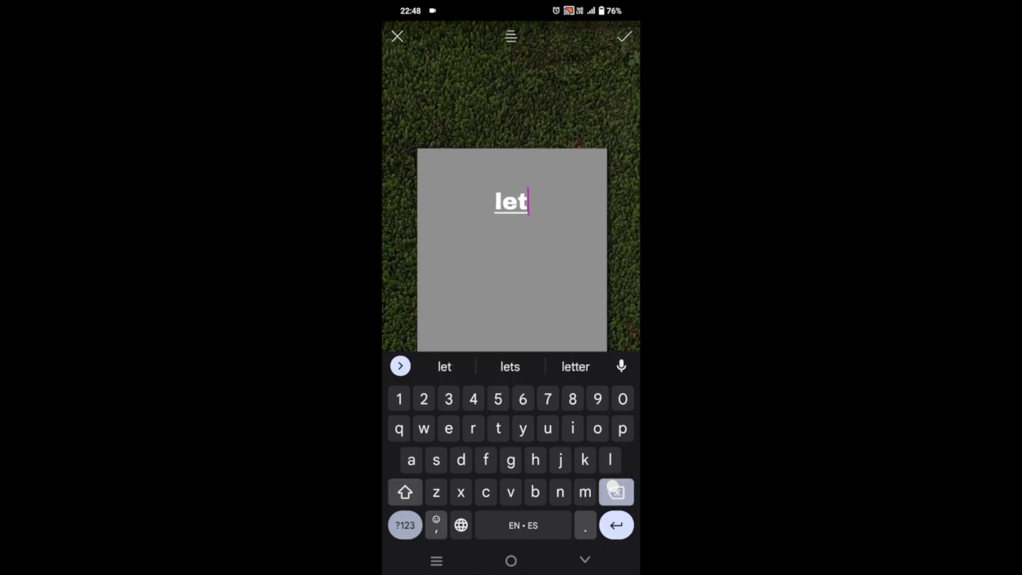
Enter the text "Let's make everything green today" without a final period and place it on the mockup.
{"action": "type", "text": "L"}
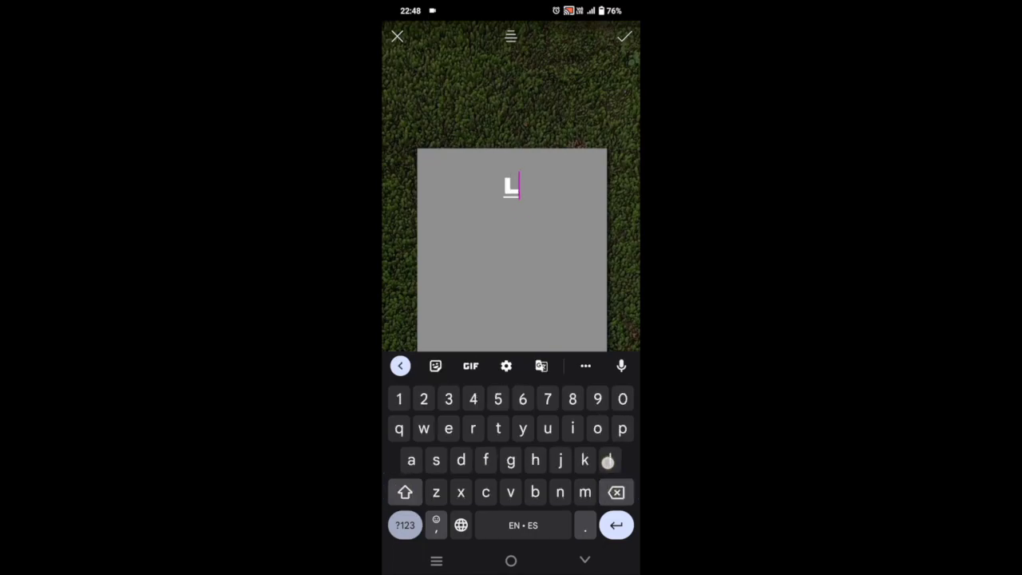
{"action": "type", "text": "et's"}
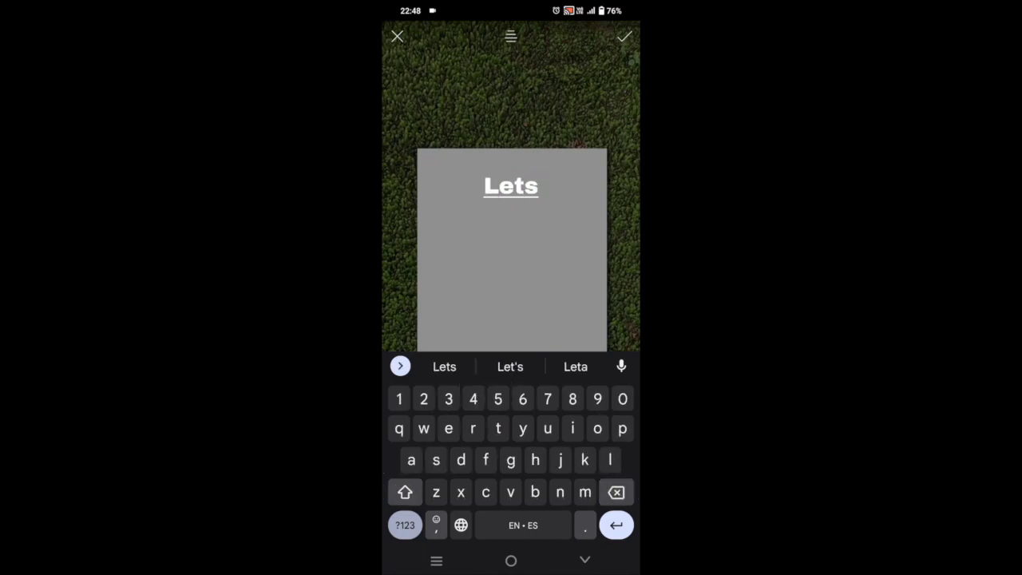
{"action": "left_click", "coordinate": [511, 366]}
{"action": "type", "text": "mak"}
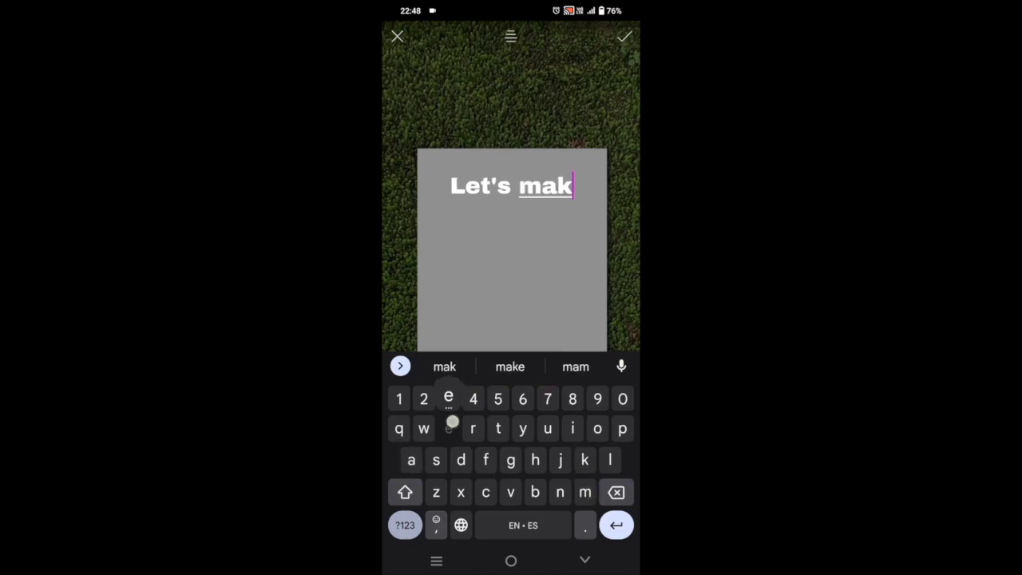
{"action": "type", "text": "e ever"}
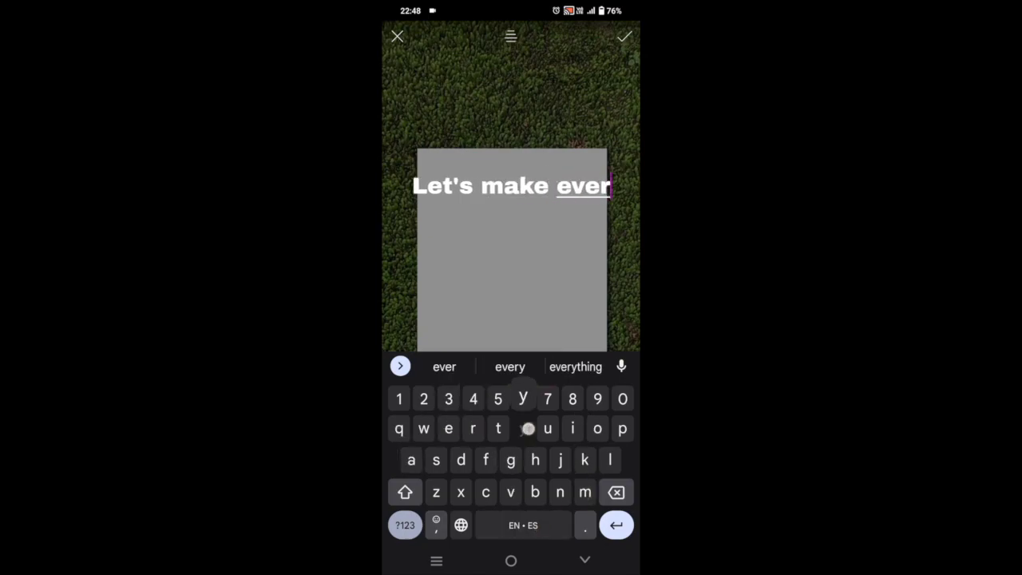
{"action": "type", "text": "ything"}
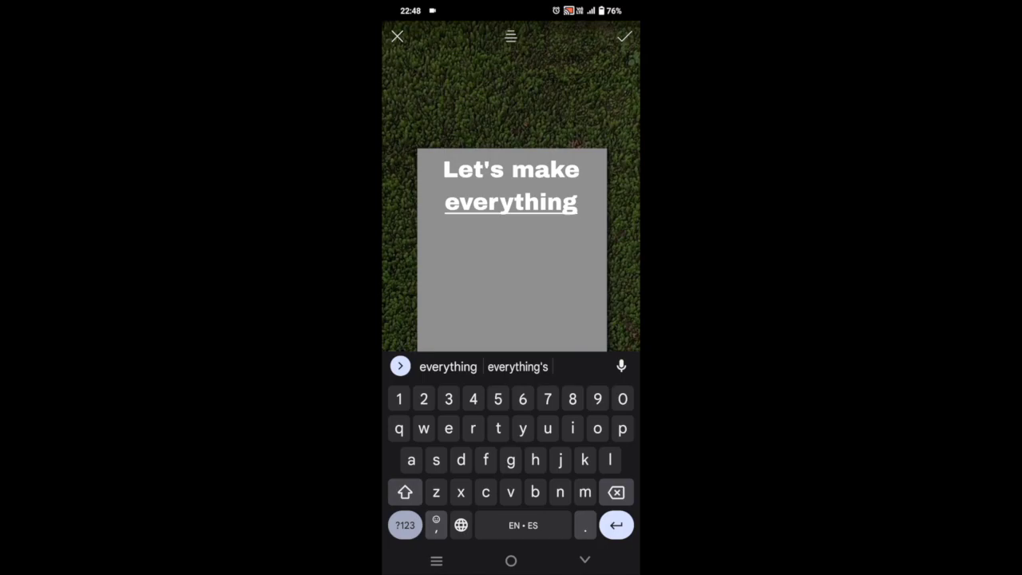
{"action": "type", "text": " green"}
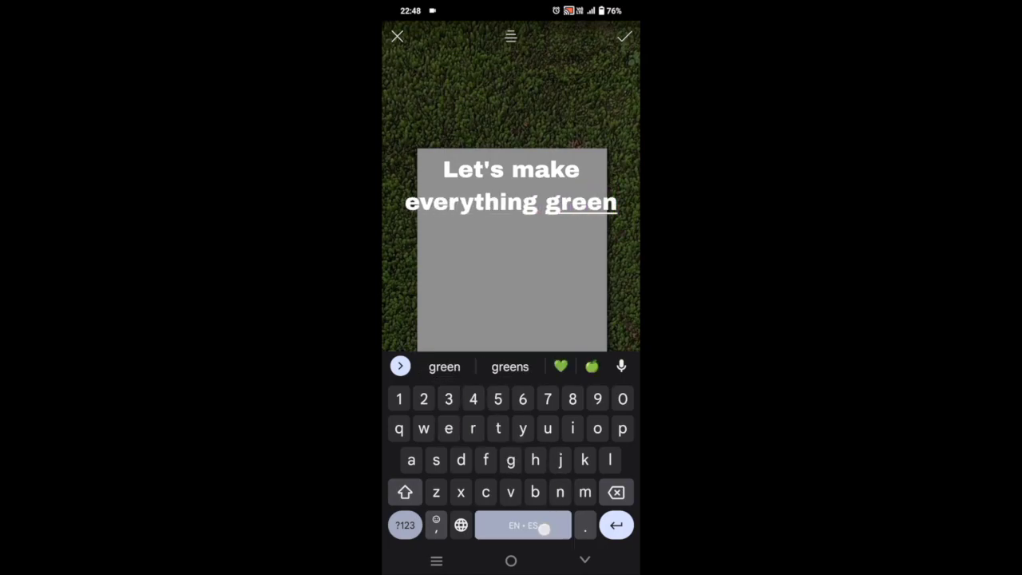
{"action": "type", "text": " tod"}
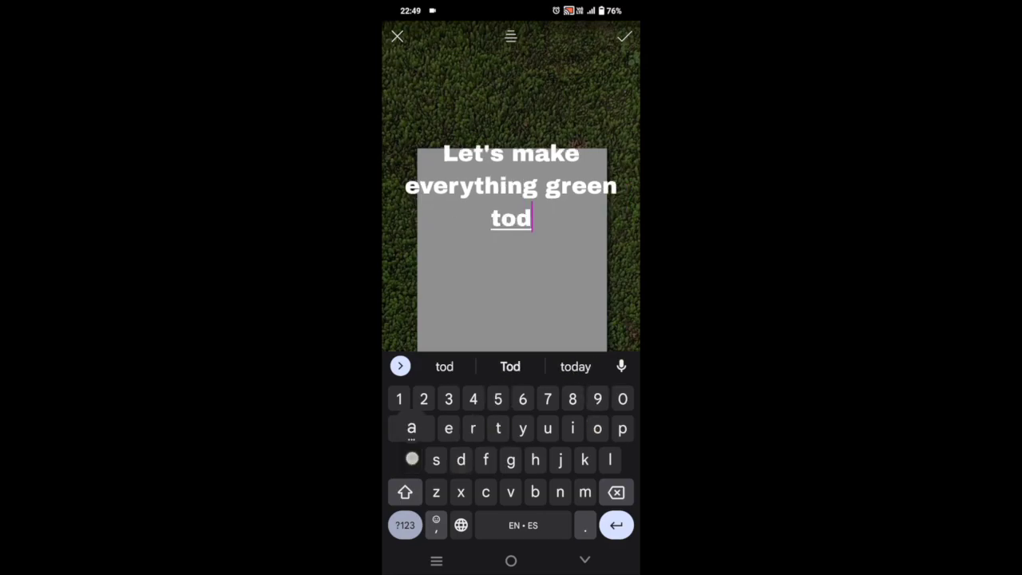
{"action": "type", "text": "ay"}
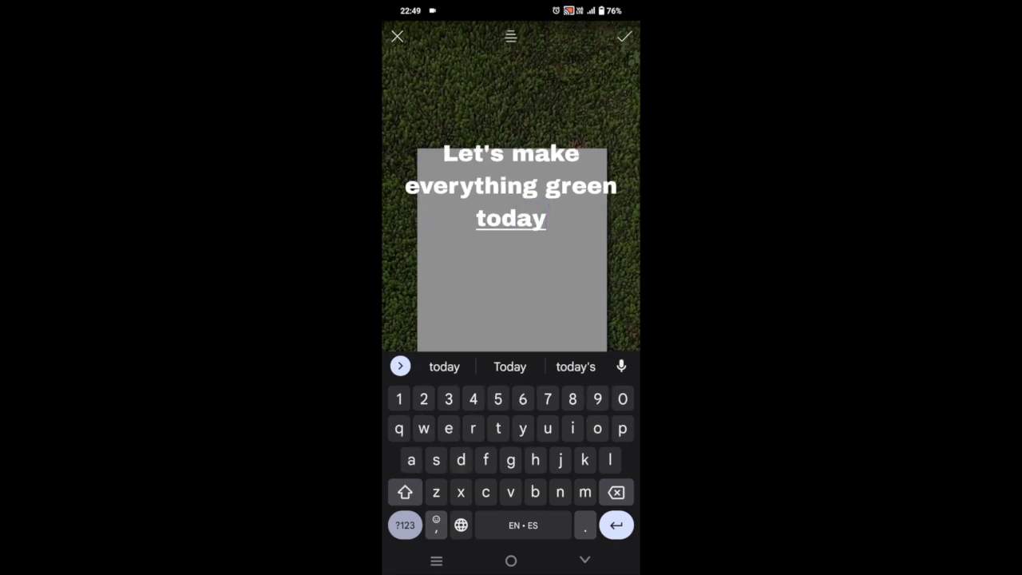
{"action": "type", "text": "."}
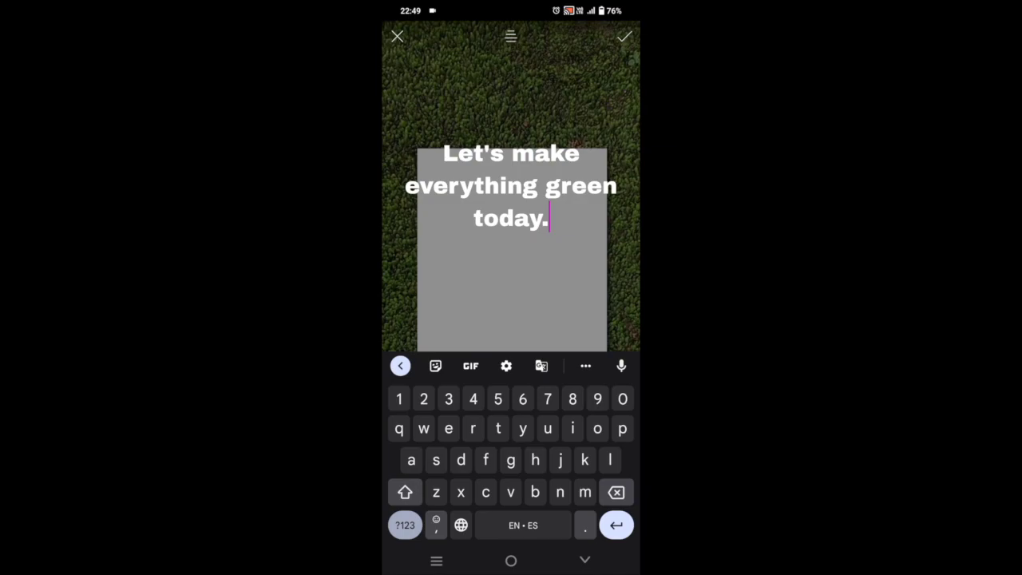
{"action": "key", "text": "BackSpace"}
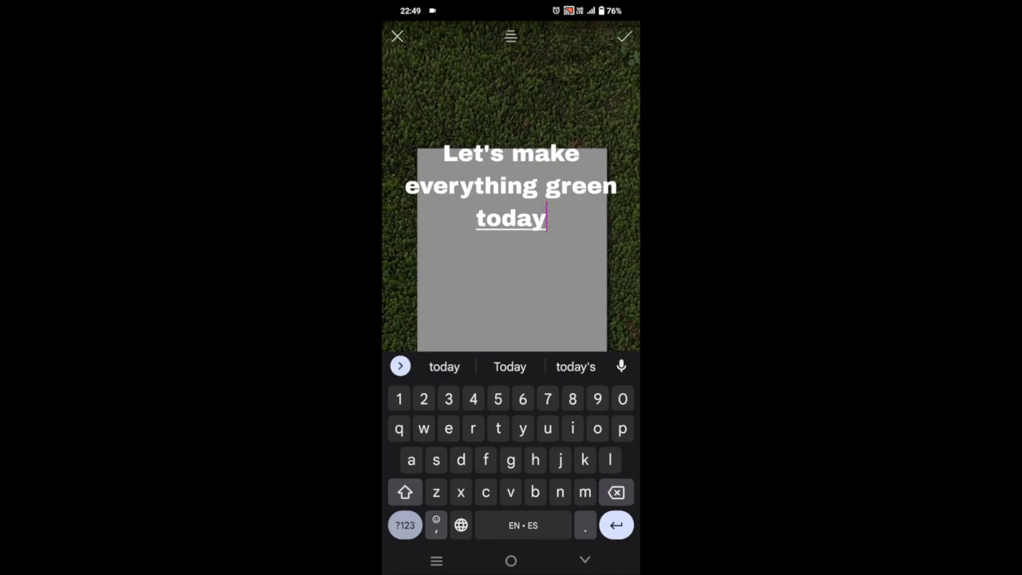
{"action": "left_click", "coordinate": [624, 36]}
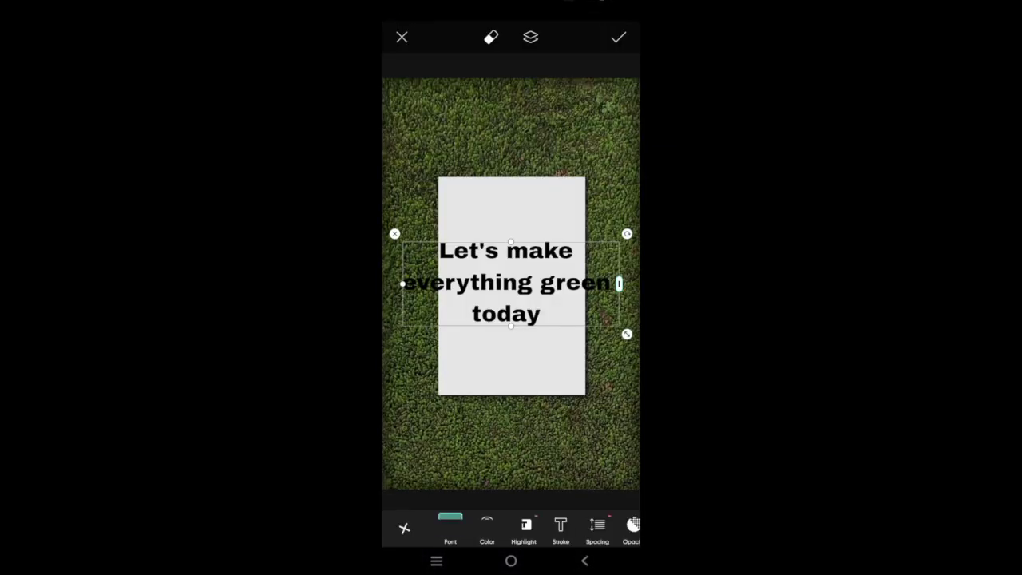
Scale the text down and rewrap it to three lines so it fits centred within the white paper.
{"action": "left_click_drag", "start_coordinate": [625, 312], "coordinate": [589, 333]}
{"action": "left_click_drag", "start_coordinate": [606, 262], "coordinate": [634, 283]}
{"action": "left_click_drag", "start_coordinate": [562, 262], "coordinate": [583, 267]}
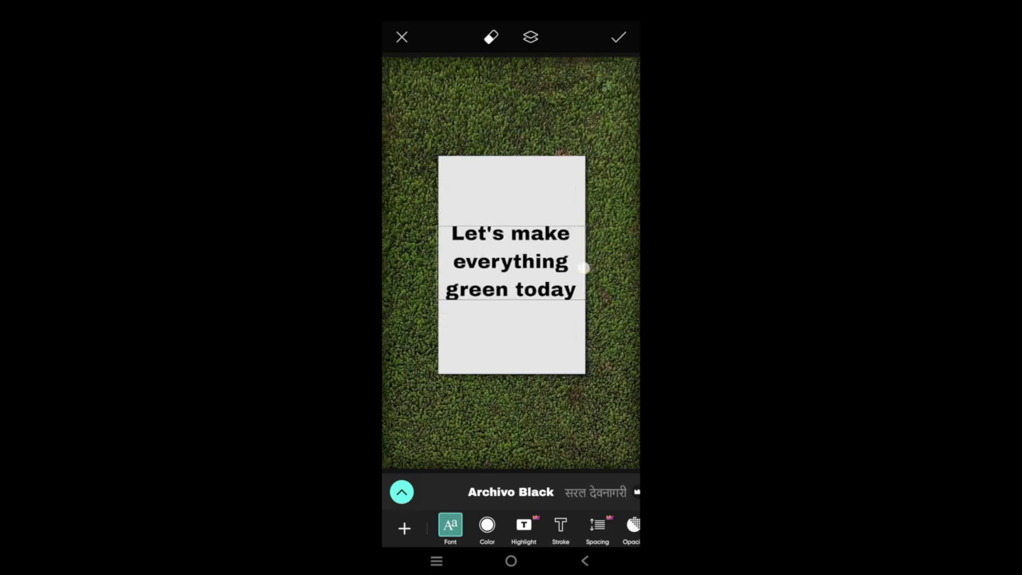
{"action": "left_click_drag", "start_coordinate": [586, 303], "coordinate": [572, 302]}
Set the text's font to लिनोटाइप देवनागरी and enlarge the text slightly within the paper.
{"action": "left_click", "coordinate": [593, 492]}
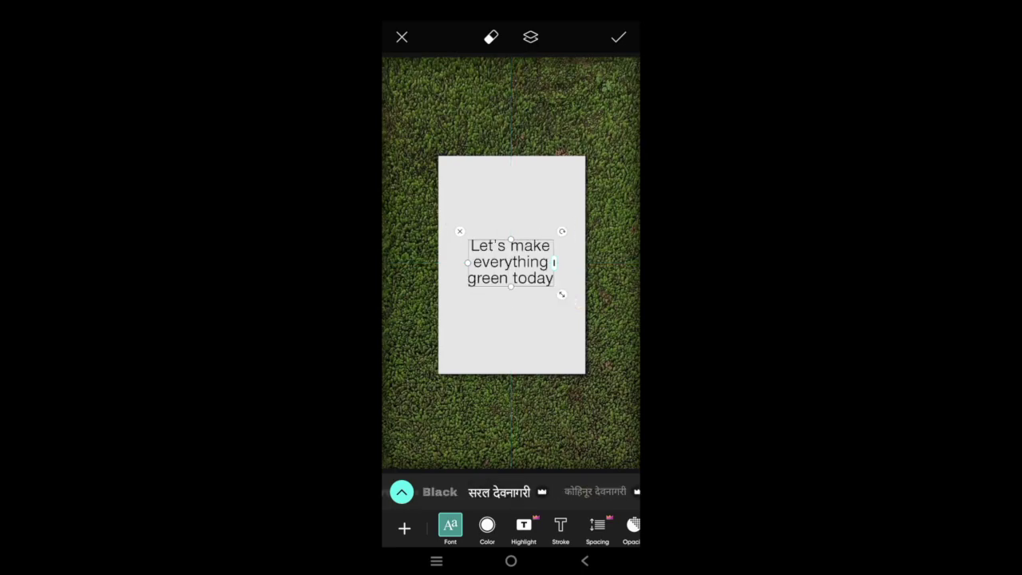
{"action": "left_click", "coordinate": [594, 491]}
{"action": "left_click", "coordinate": [596, 492]}
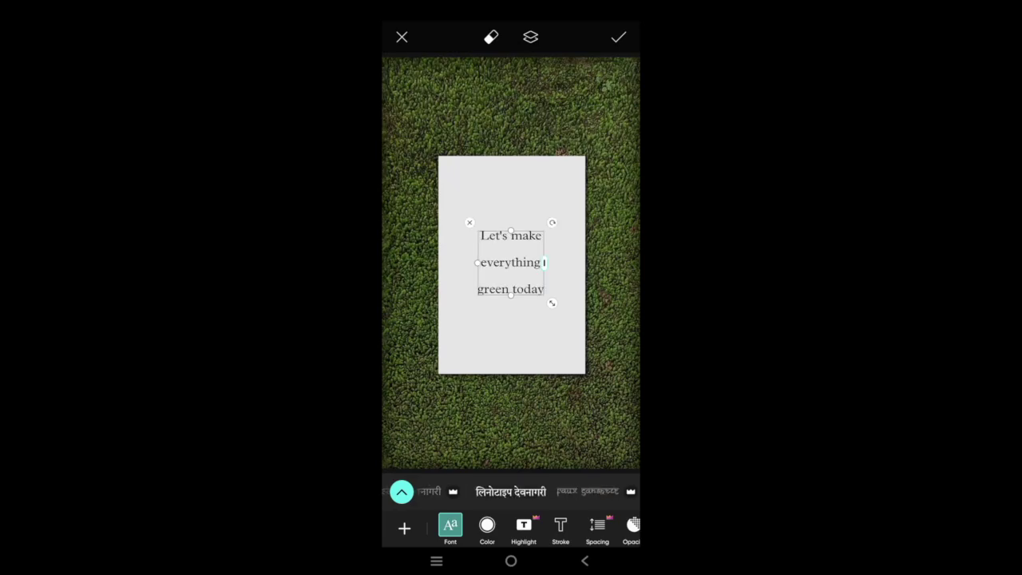
{"action": "left_click_drag", "start_coordinate": [552, 303], "coordinate": [564, 315]}
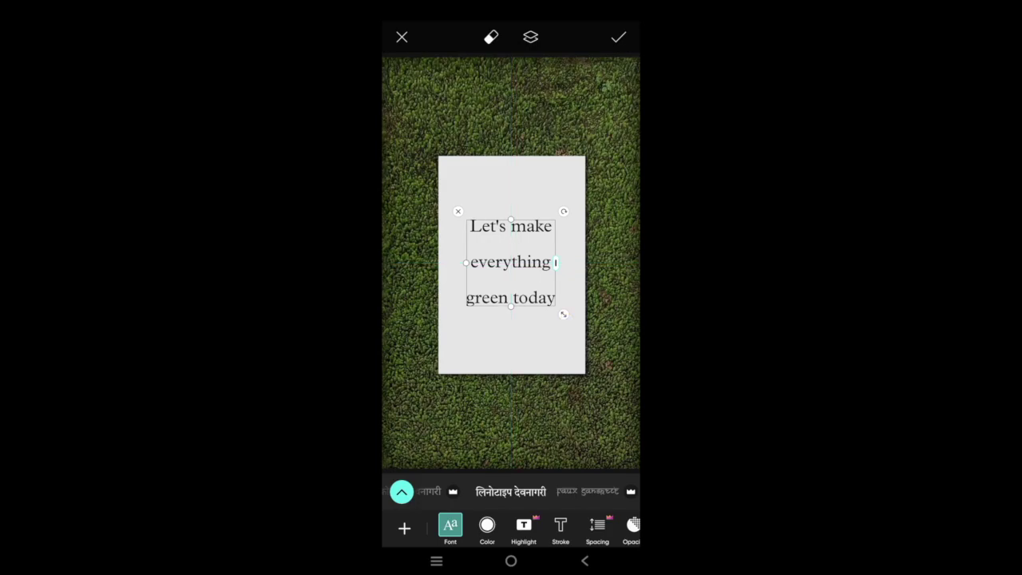
Try dark grey and white as the text colour, and set it to medium grey.
{"action": "left_click", "coordinate": [487, 525]}
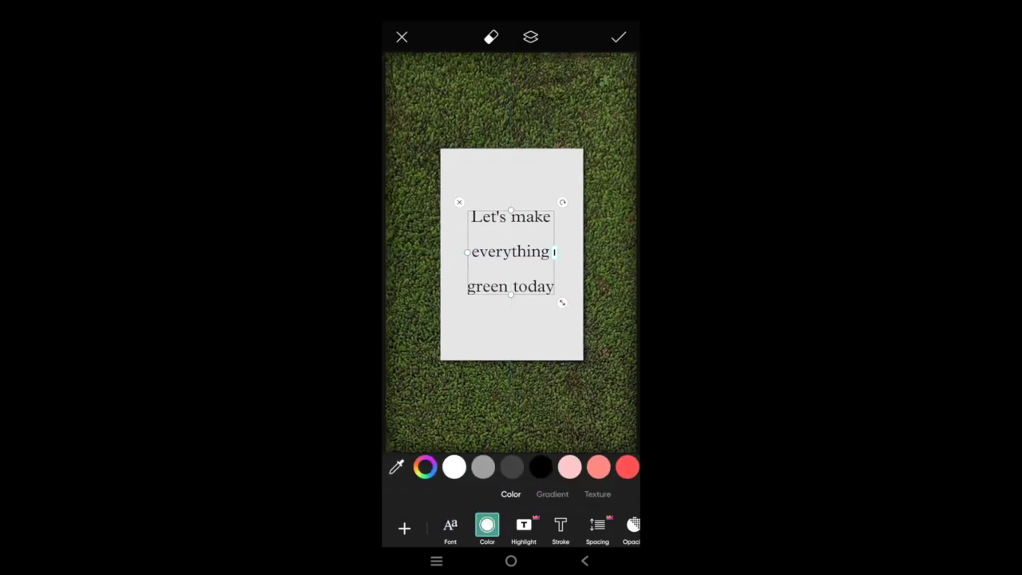
{"action": "left_click", "coordinate": [512, 467]}
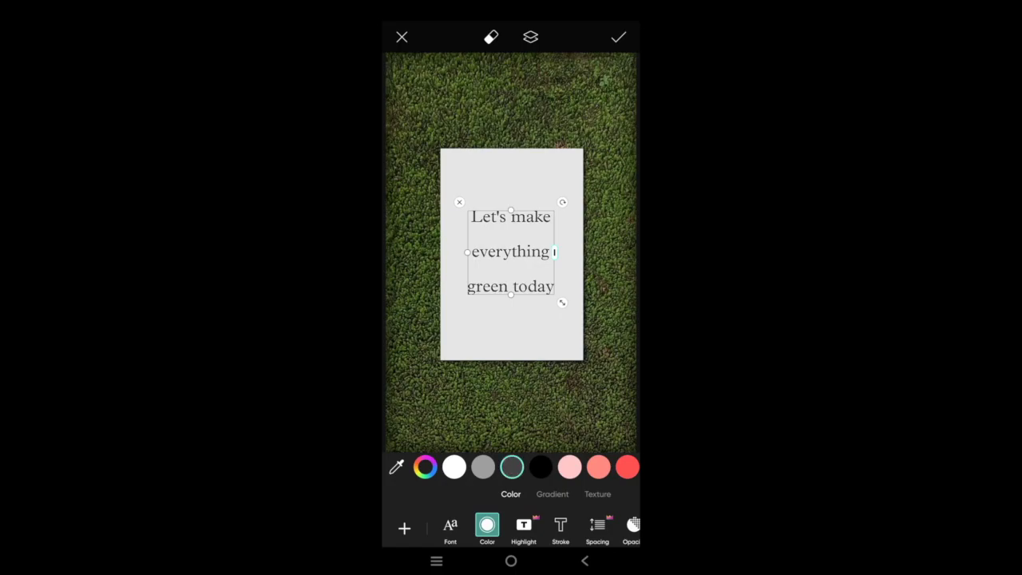
{"action": "left_click", "coordinate": [453, 467]}
{"action": "left_click", "coordinate": [483, 467]}
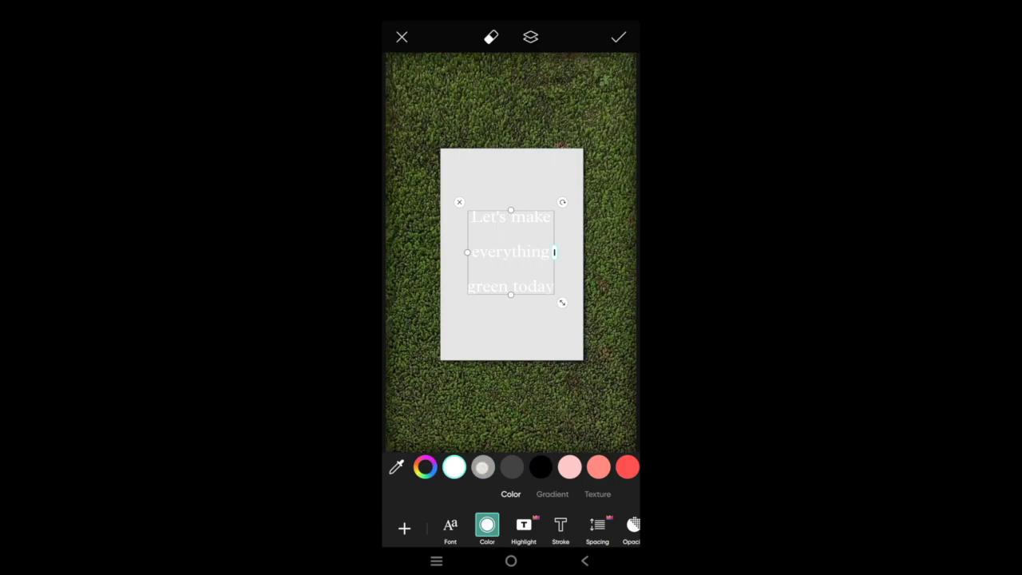
{"action": "left_click", "coordinate": [512, 467]}
{"action": "left_click", "coordinate": [484, 468]}
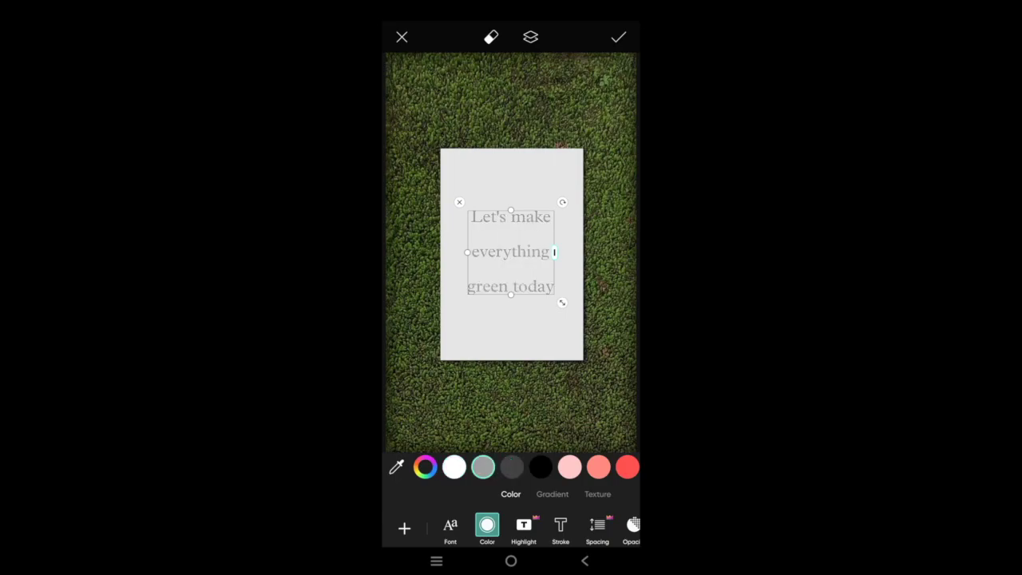